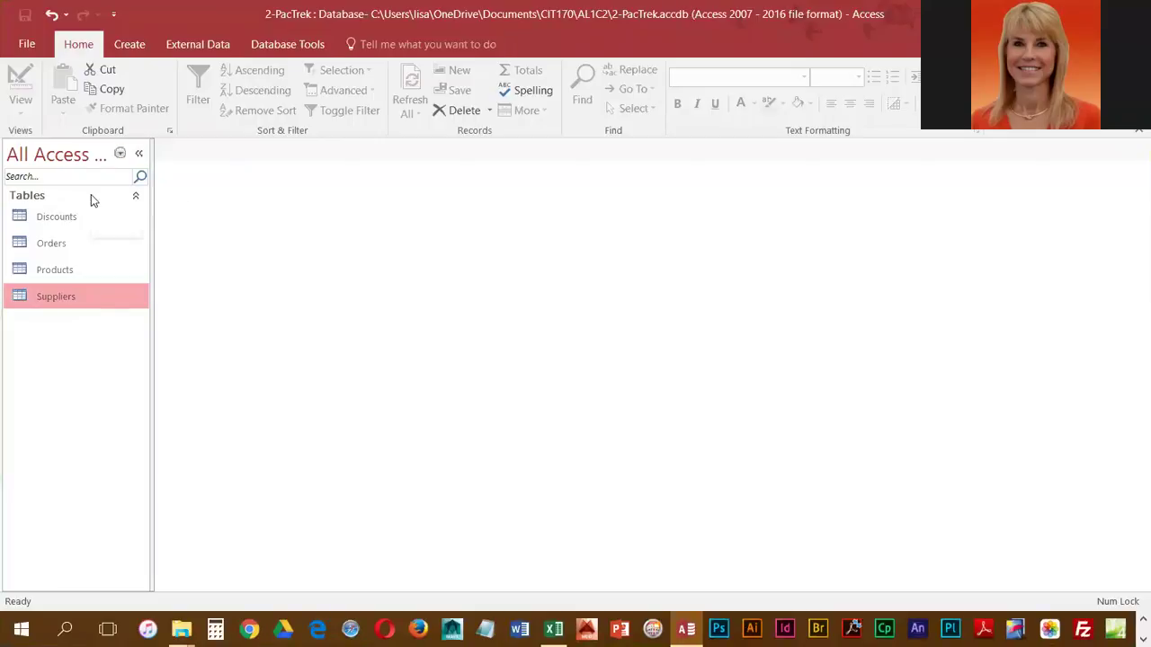
# - Open the Suppliers table from the Navigation Pane in Datasheet view
pyautogui.doubleClick(60, 297)
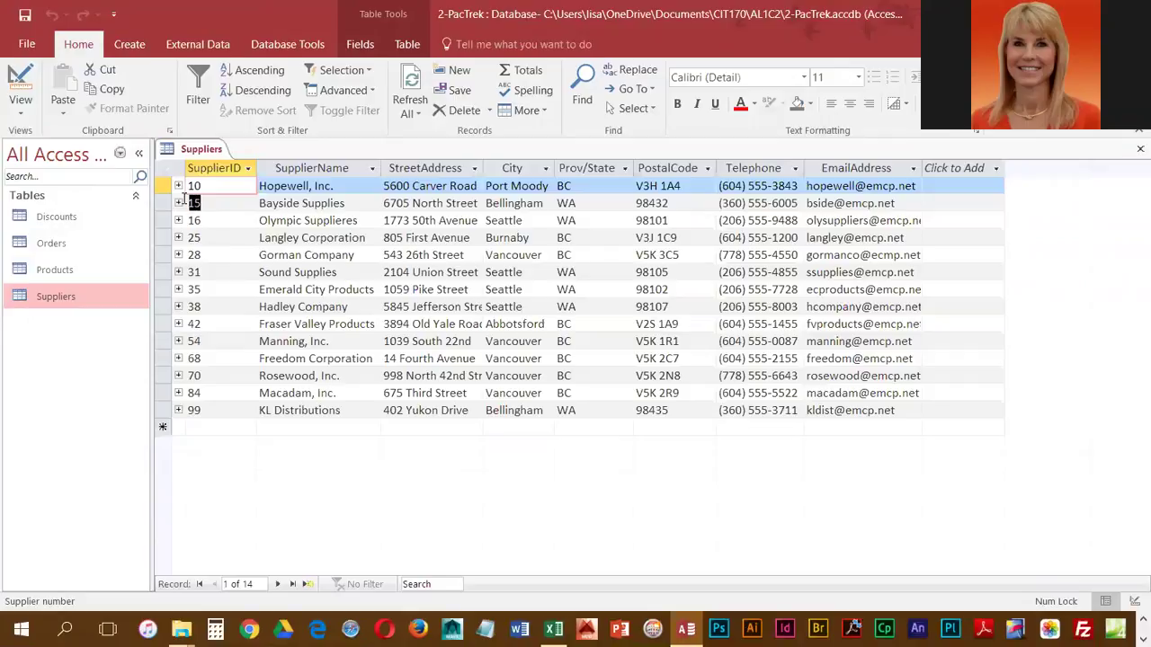
# - Replace SupplierID 15 with 33 for Bayside Supplies and 42 with 51 for Fraser Valley Products
pyautogui.click(191, 203)
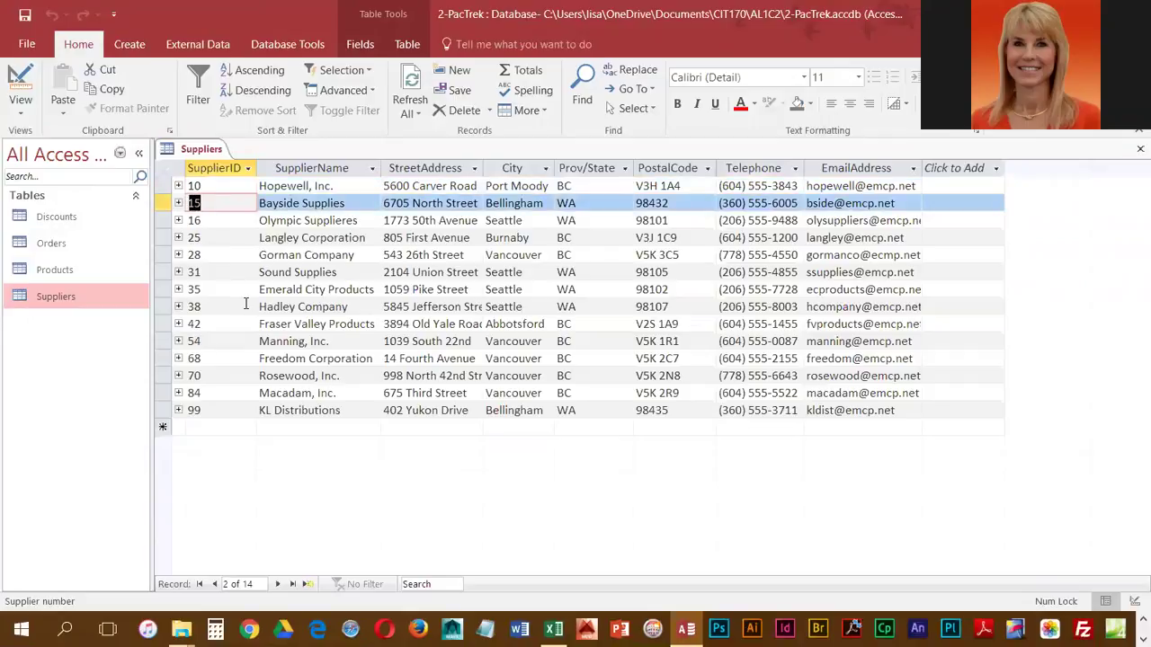
pyautogui.write('33')
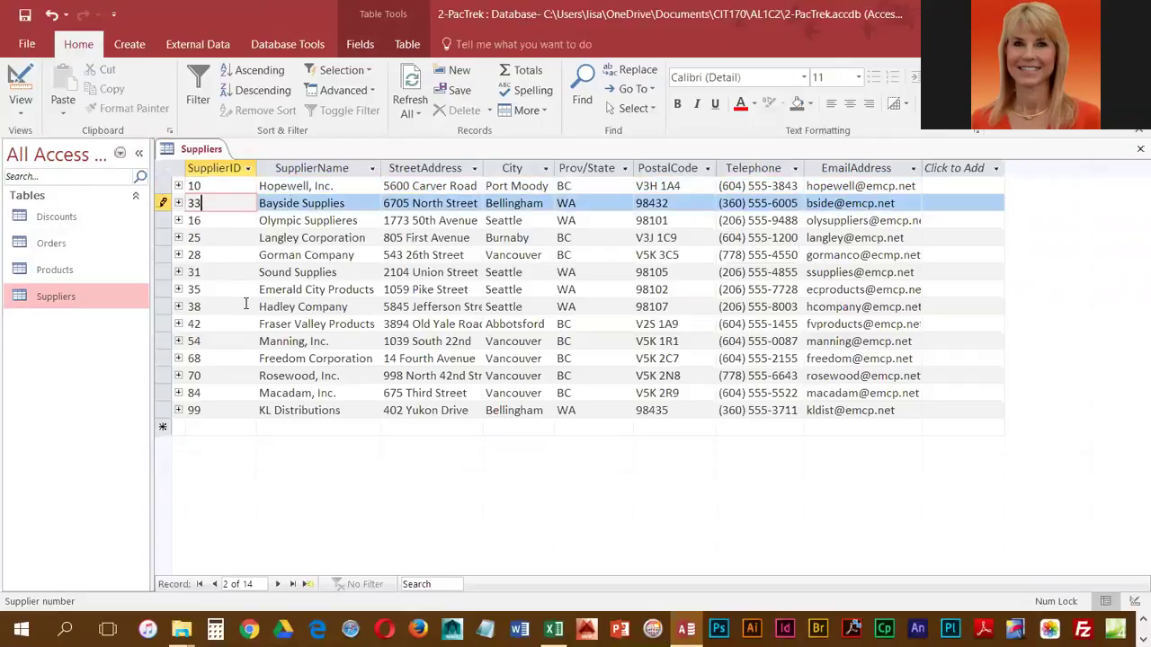
pyautogui.click(180, 322)
pyautogui.write('51')
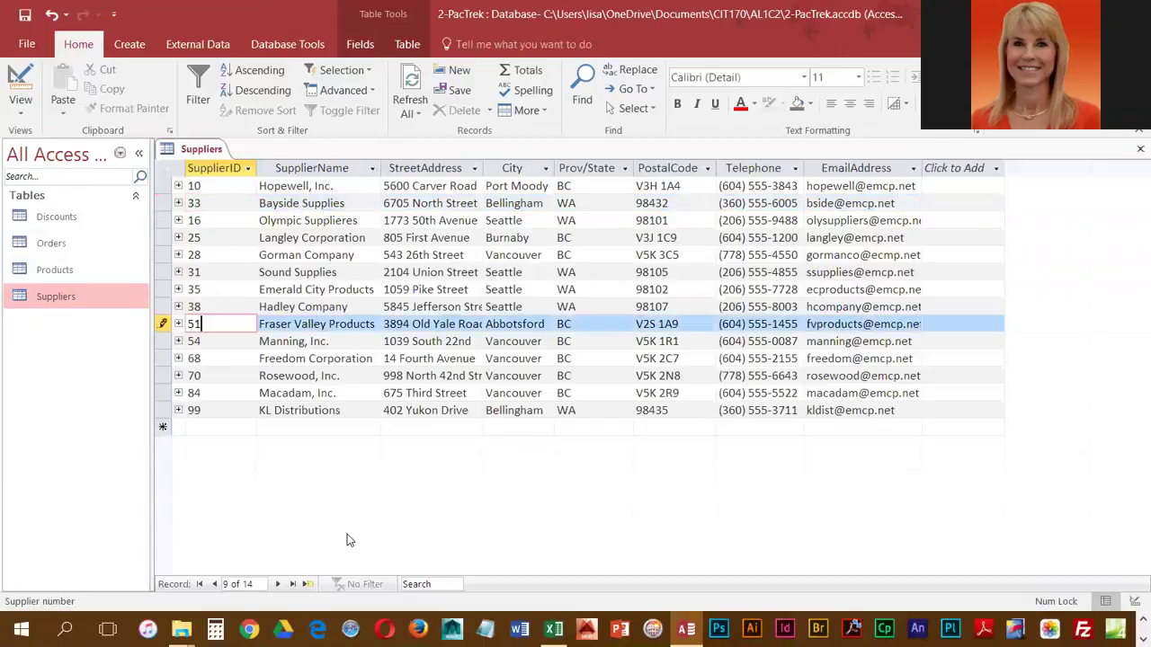
pyautogui.press('Tab')
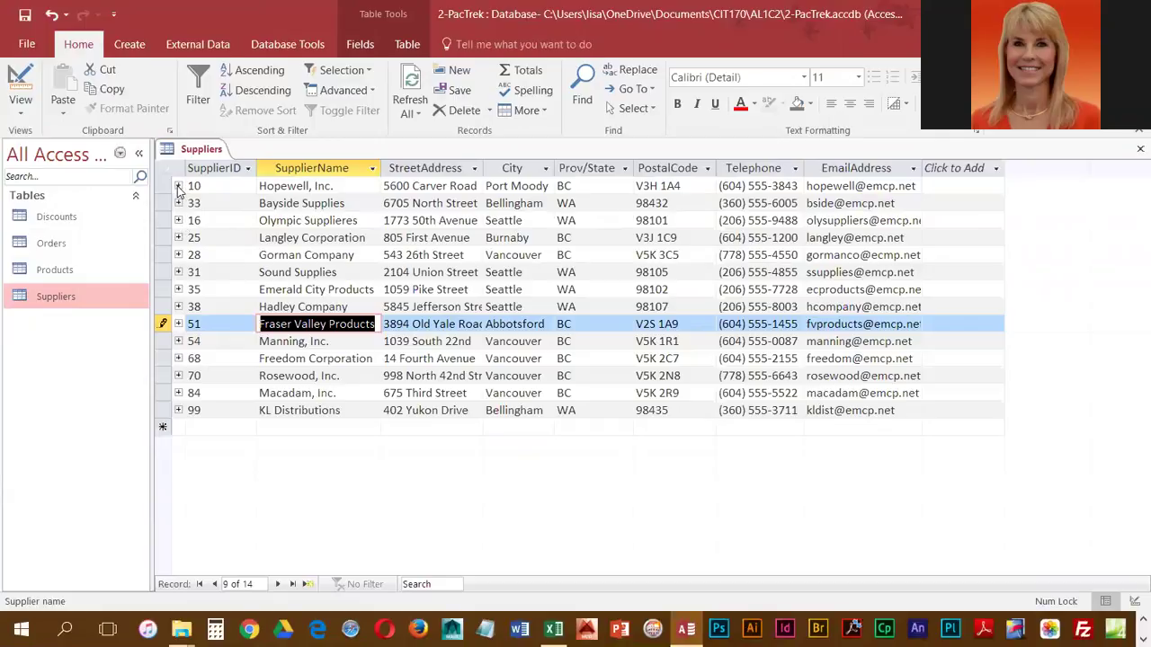
pyautogui.click(178, 186)
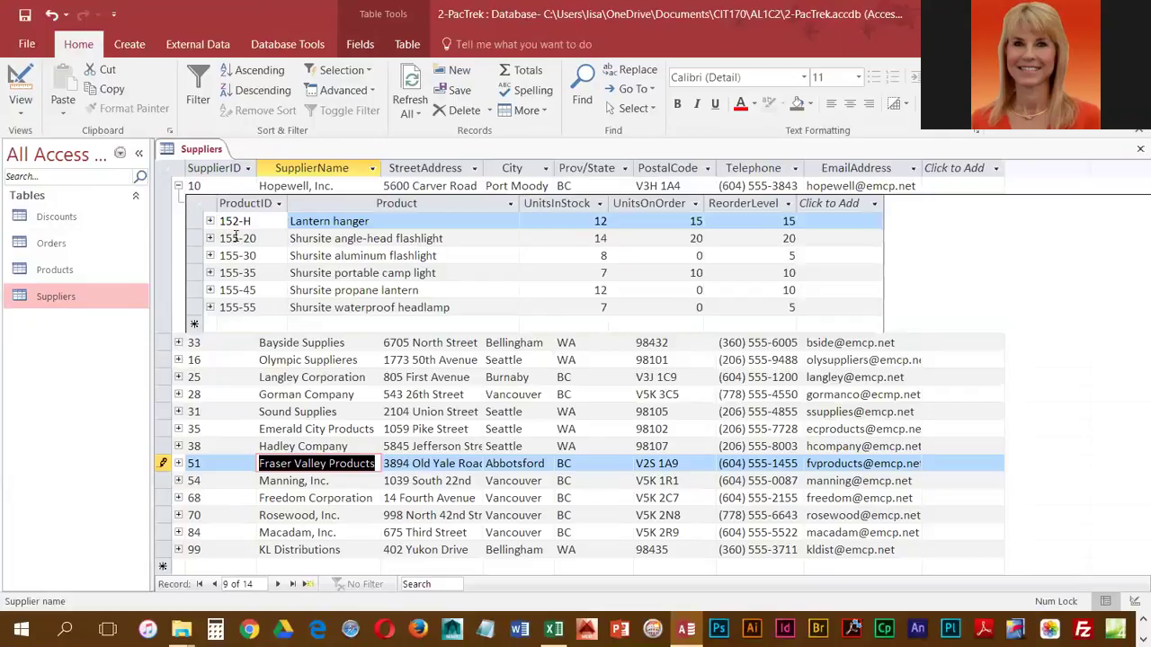
pyautogui.click(177, 186)
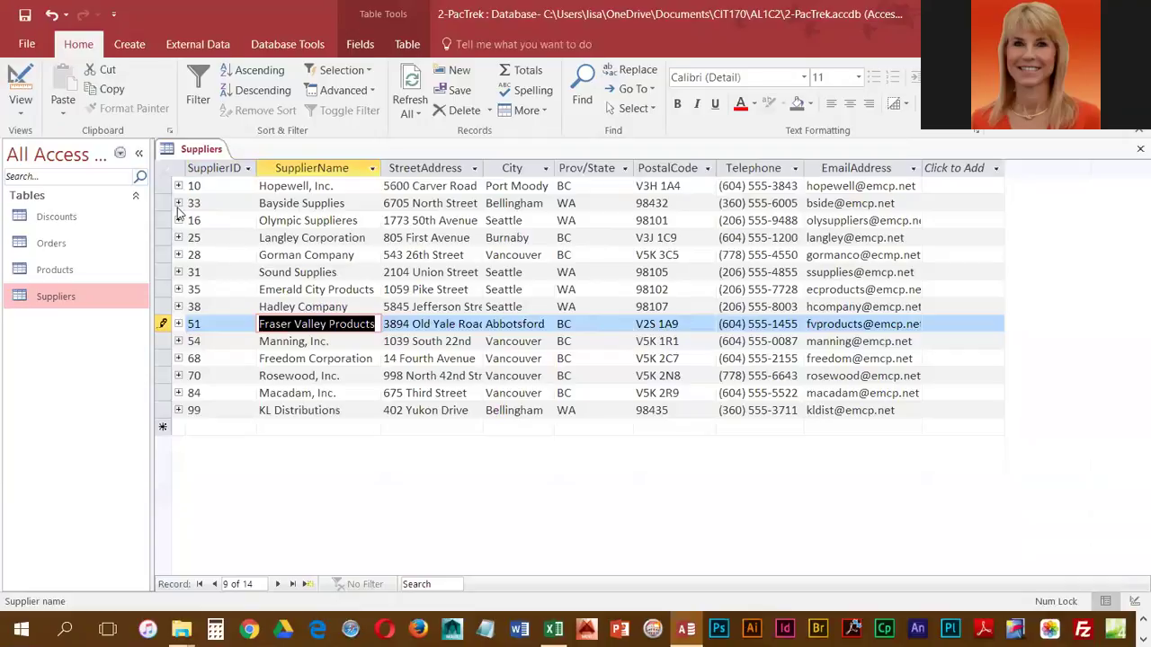
pyautogui.click(178, 203)
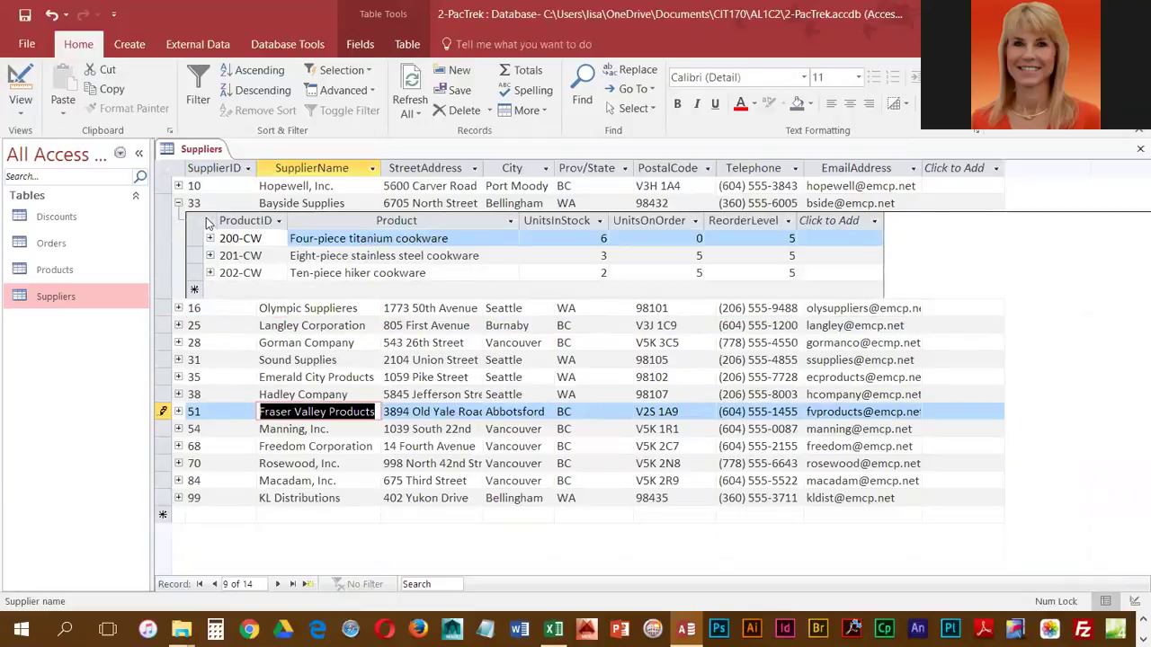
pyautogui.click(179, 204)
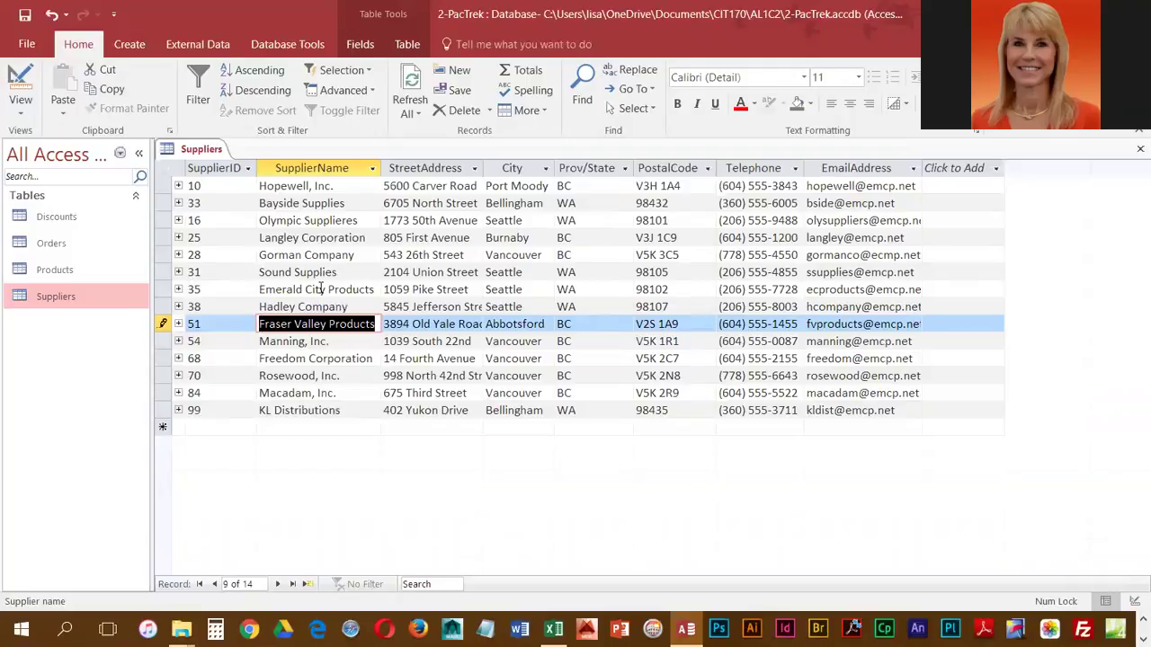
# - Remove the stray 'e' from 'Olympic Supplieres' and move off the record to save it
pyautogui.click(160, 220)
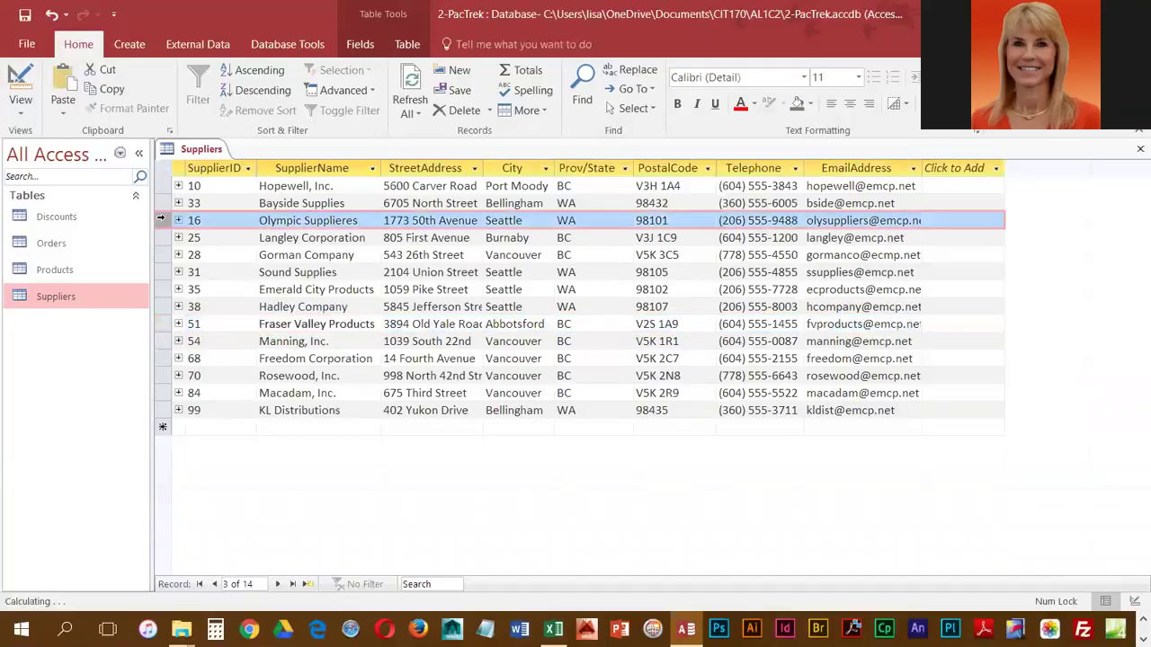
pyautogui.click(350, 221)
pyautogui.press('BackSpace')
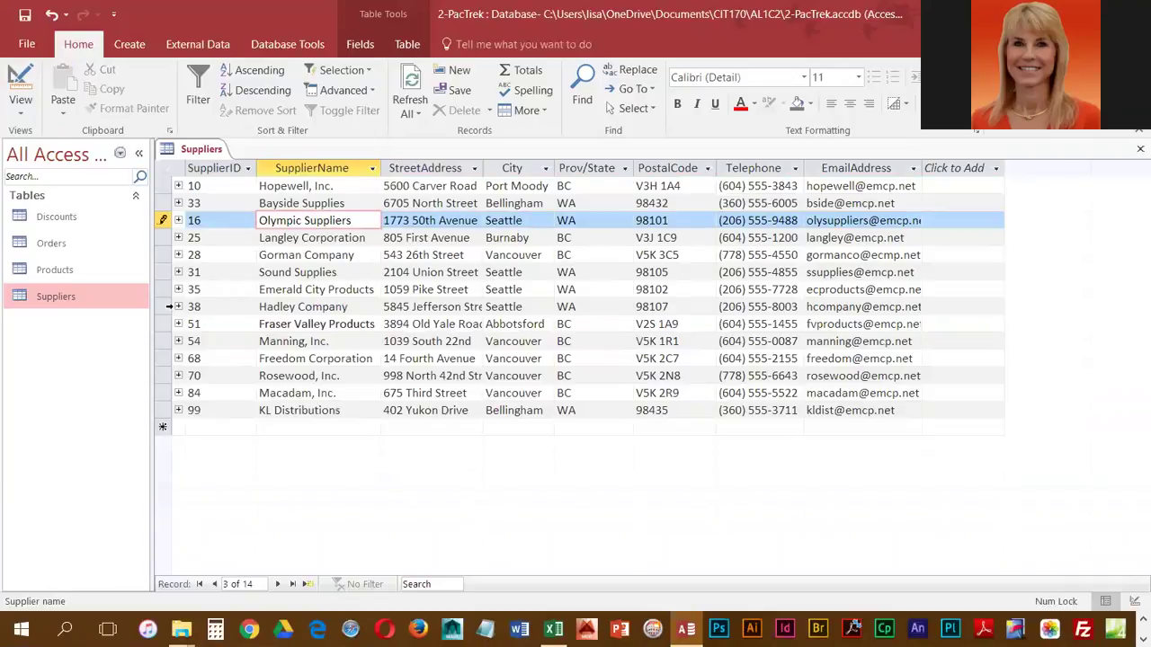
pyautogui.click(169, 255)
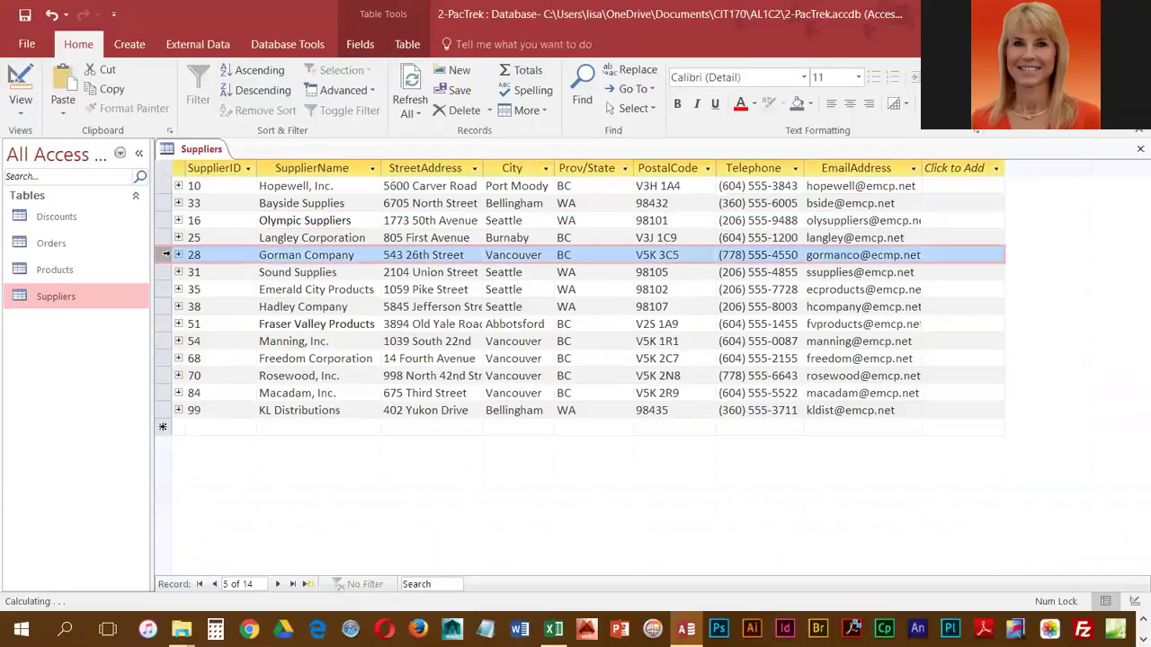
pyautogui.click(206, 428)
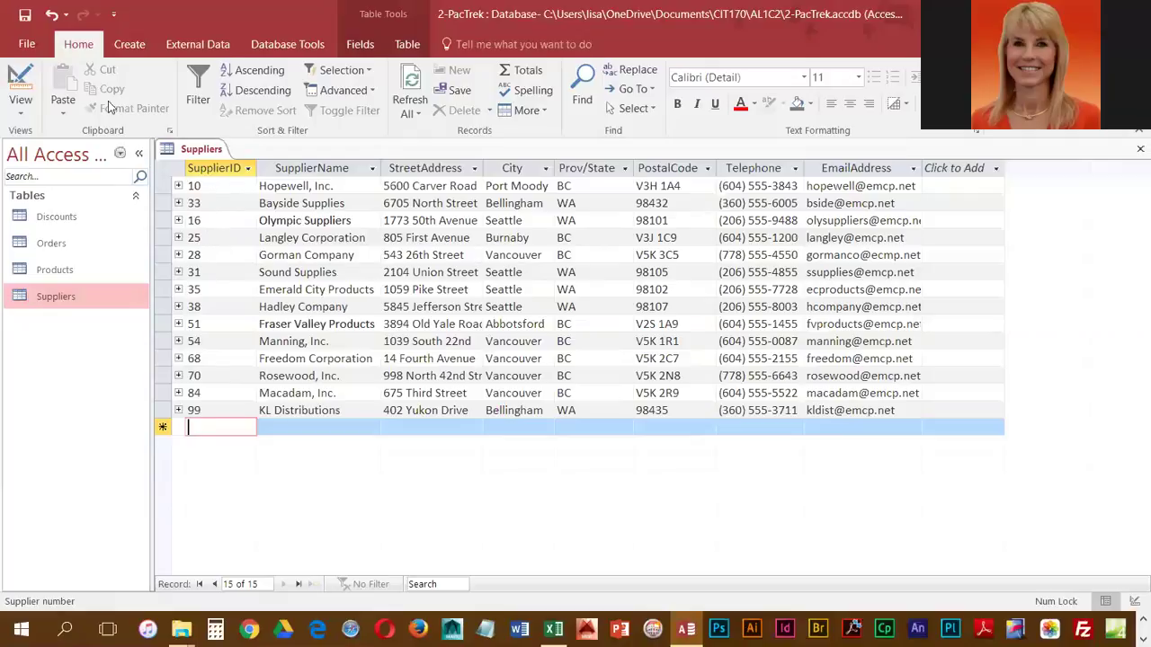
# - Close and reopen the Suppliers table so Bayside Supplies (33) sorts after Sound Supplies
pyautogui.rightClick(207, 155)
pyautogui.click(216, 189)
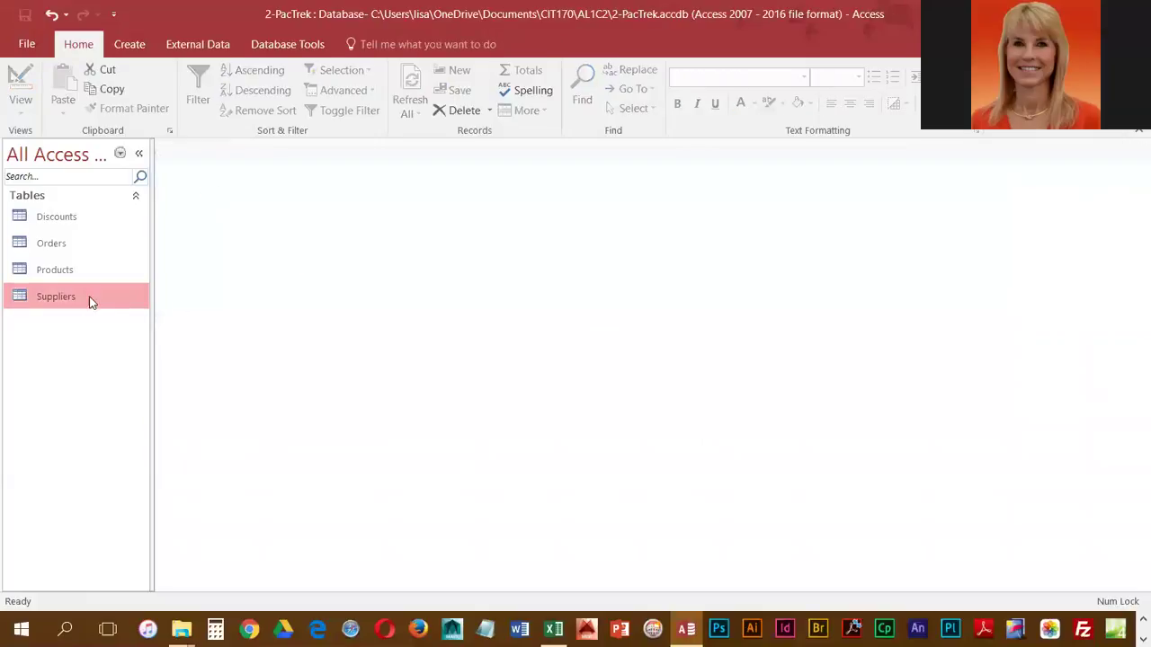
pyautogui.doubleClick(32, 301)
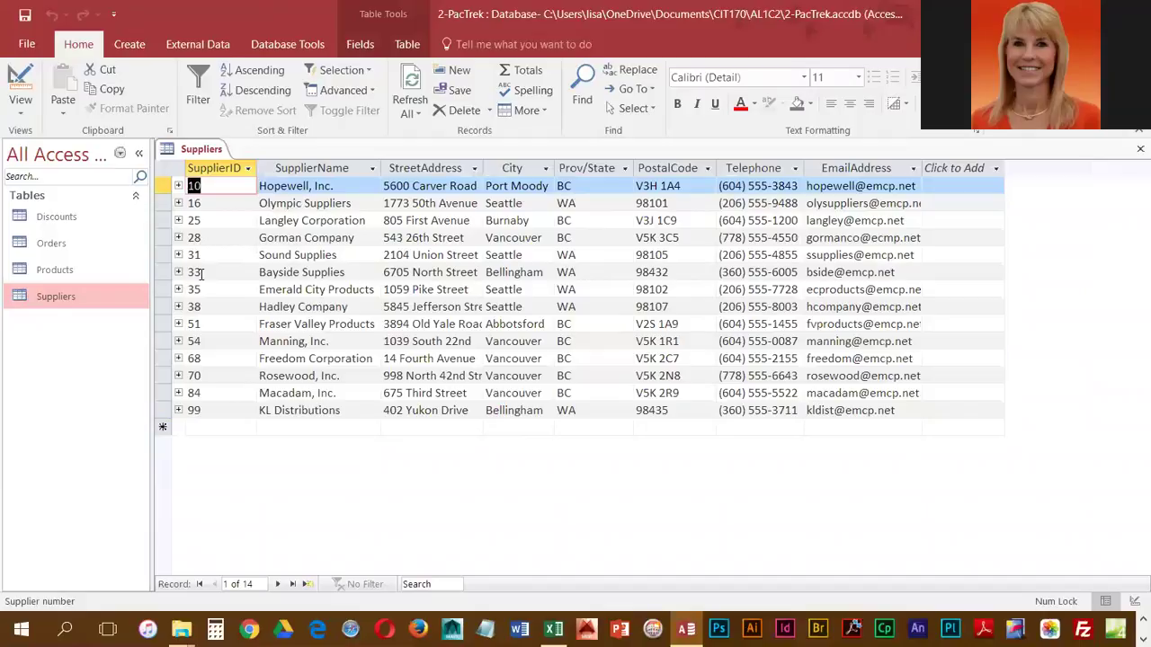
pyautogui.doubleClick(201, 273)
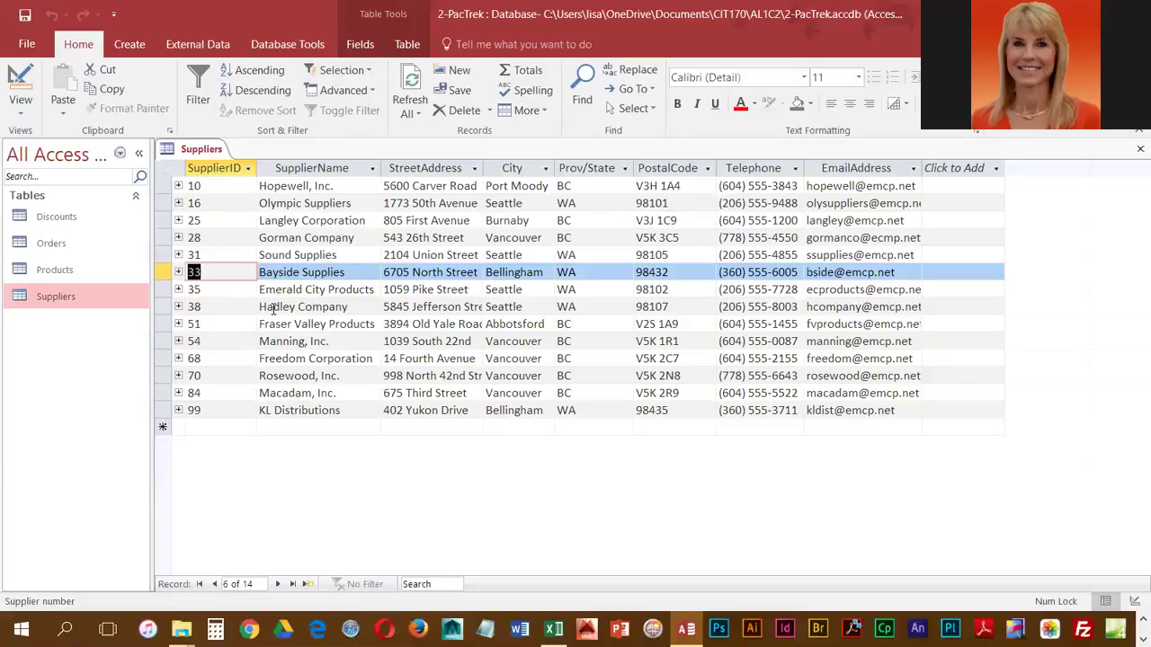
# - Delete the Hadley Company record (SupplierID 38) and confirm the deletion
pyautogui.click(159, 307)
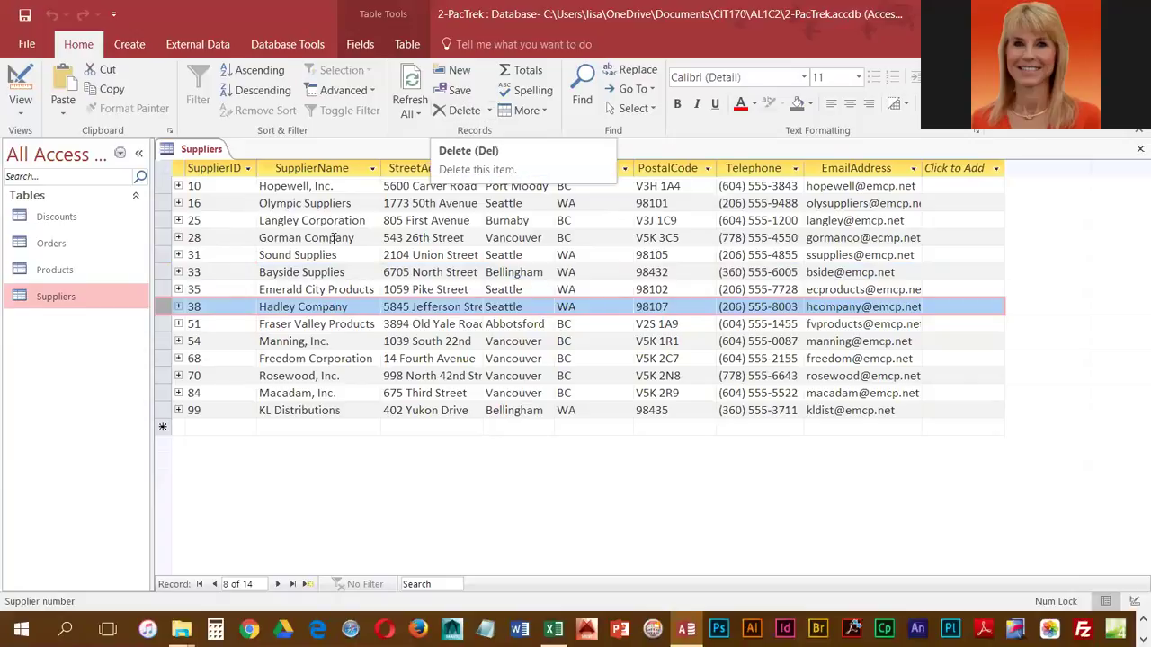
pyautogui.rightClick(217, 309)
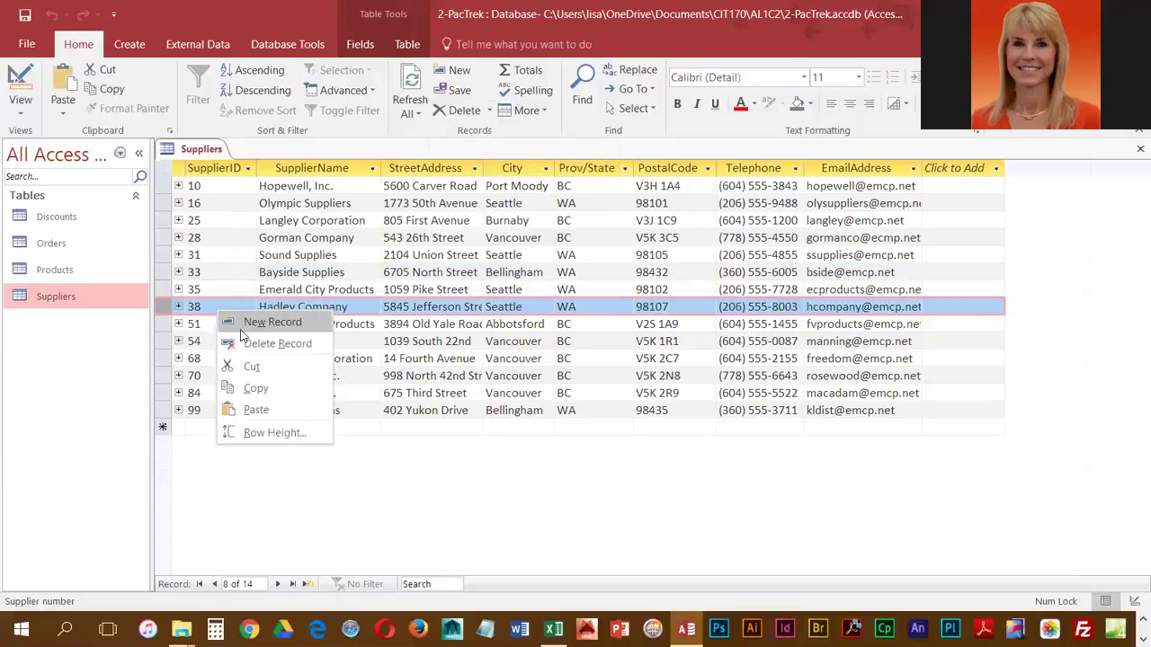
pyautogui.click(270, 344)
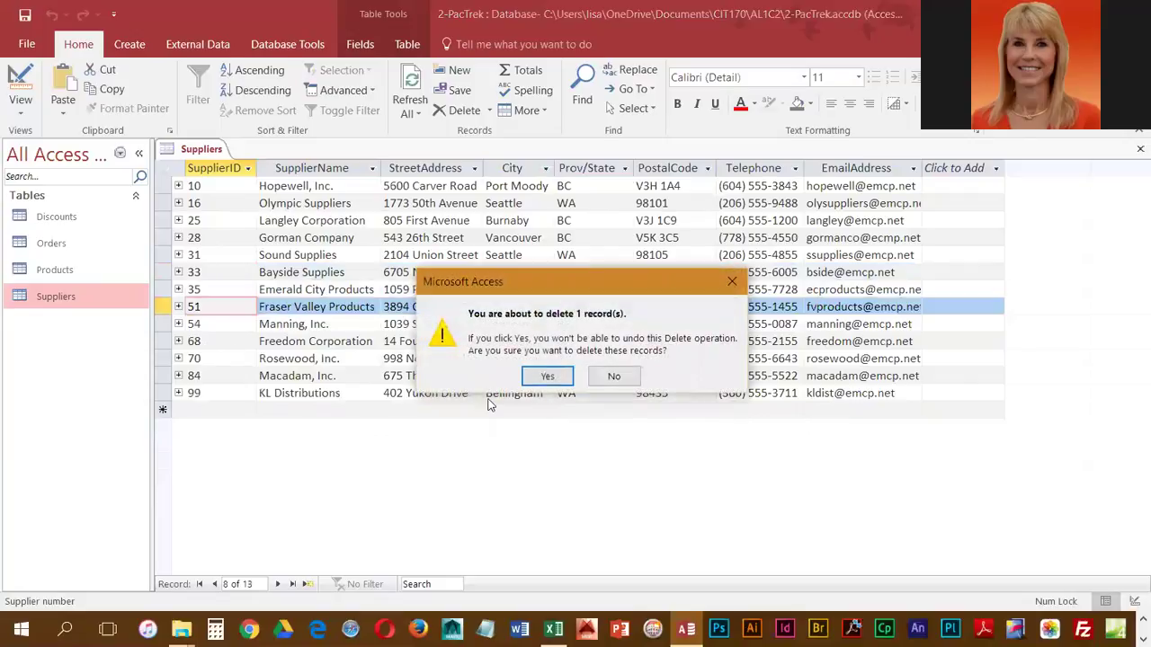
pyautogui.click(548, 376)
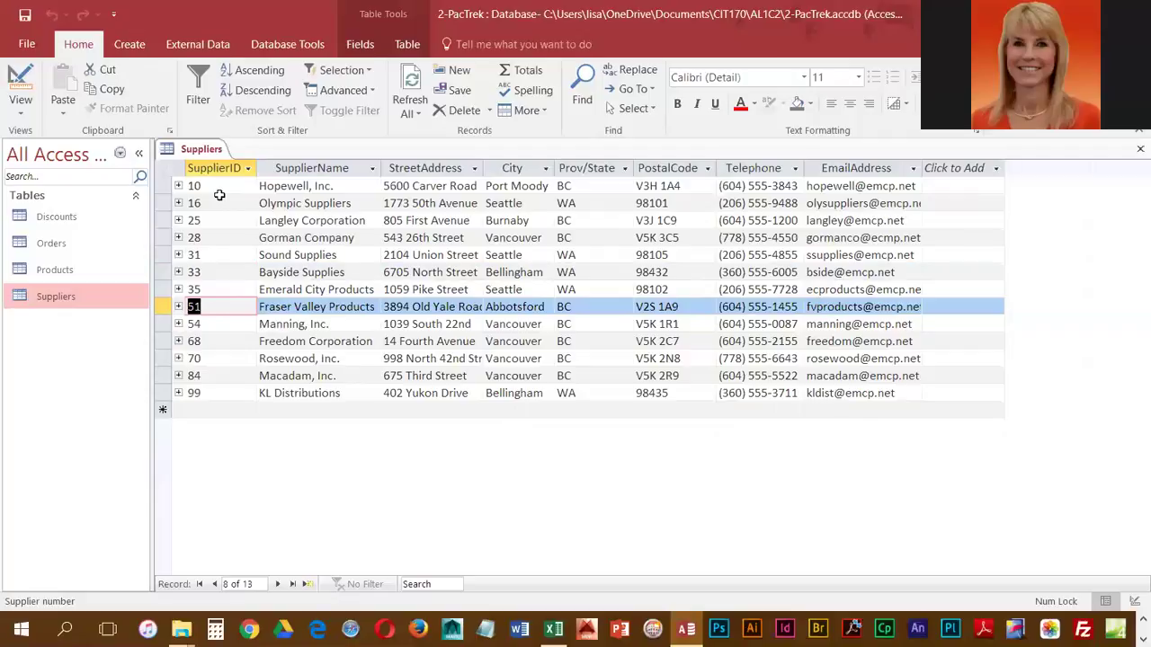
pyautogui.click(164, 203)
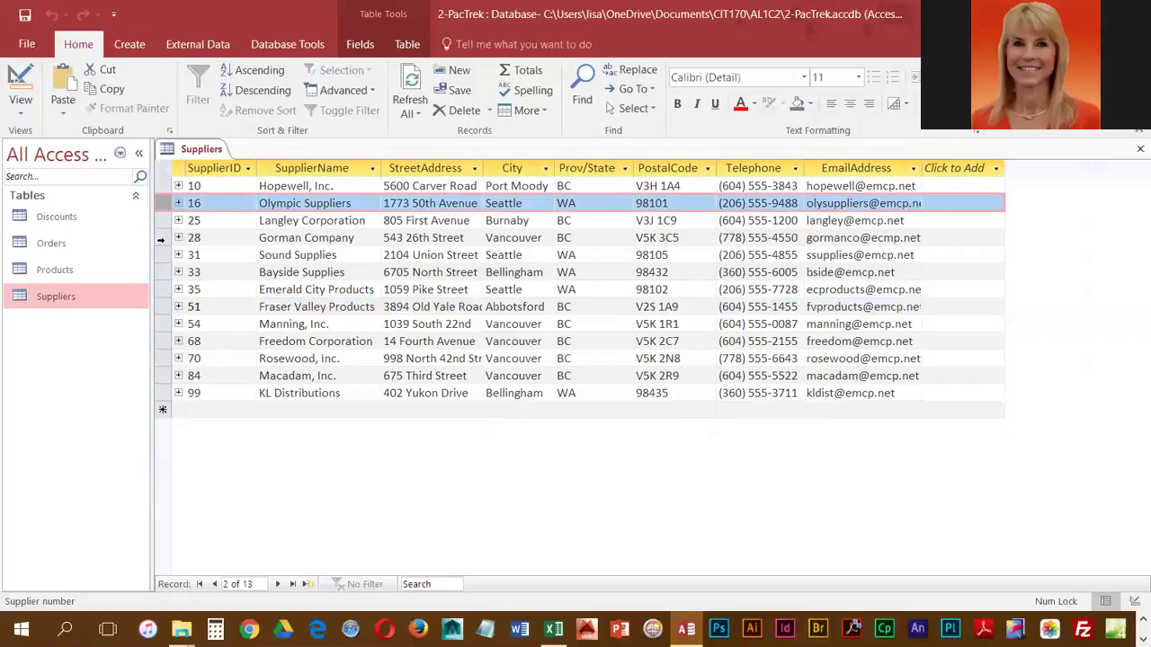
pyautogui.click(161, 239)
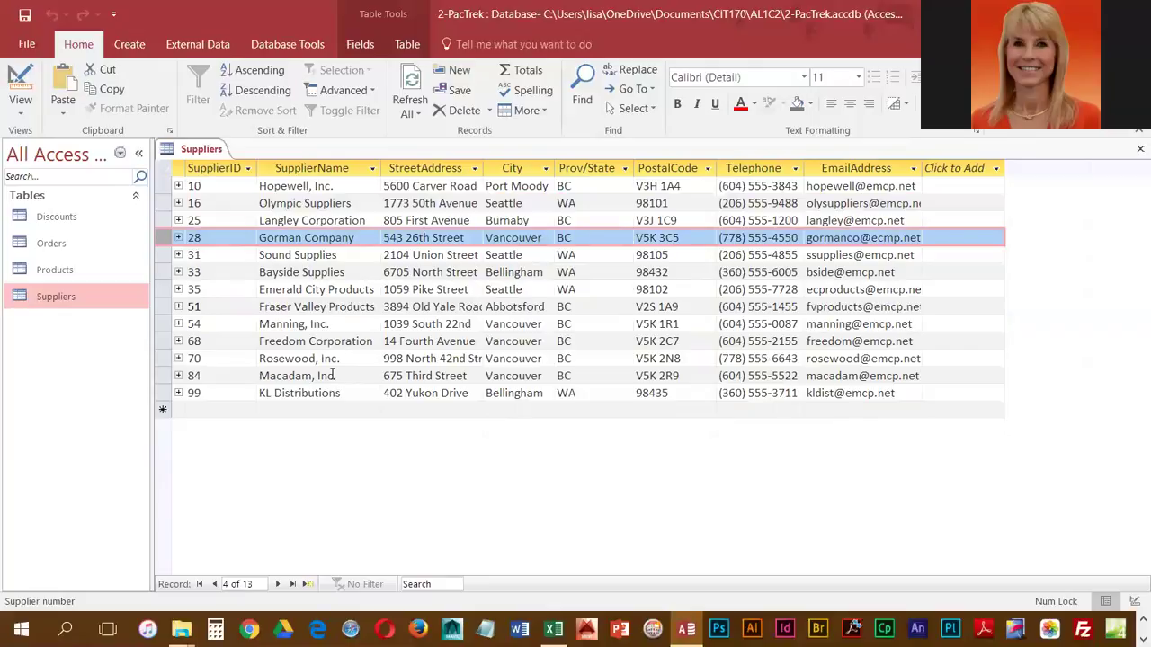
# - Print-preview the Suppliers table in landscape so all 13 records fit on one page
pyautogui.click(26, 47)
pyautogui.click(37, 231)
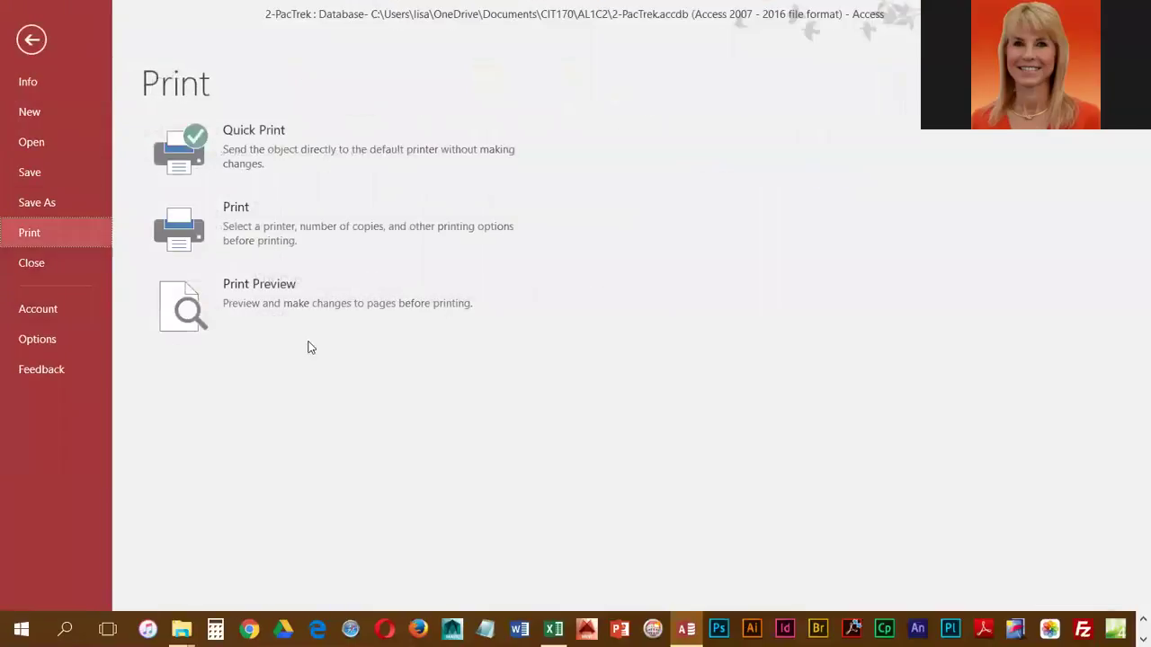
pyautogui.click(259, 313)
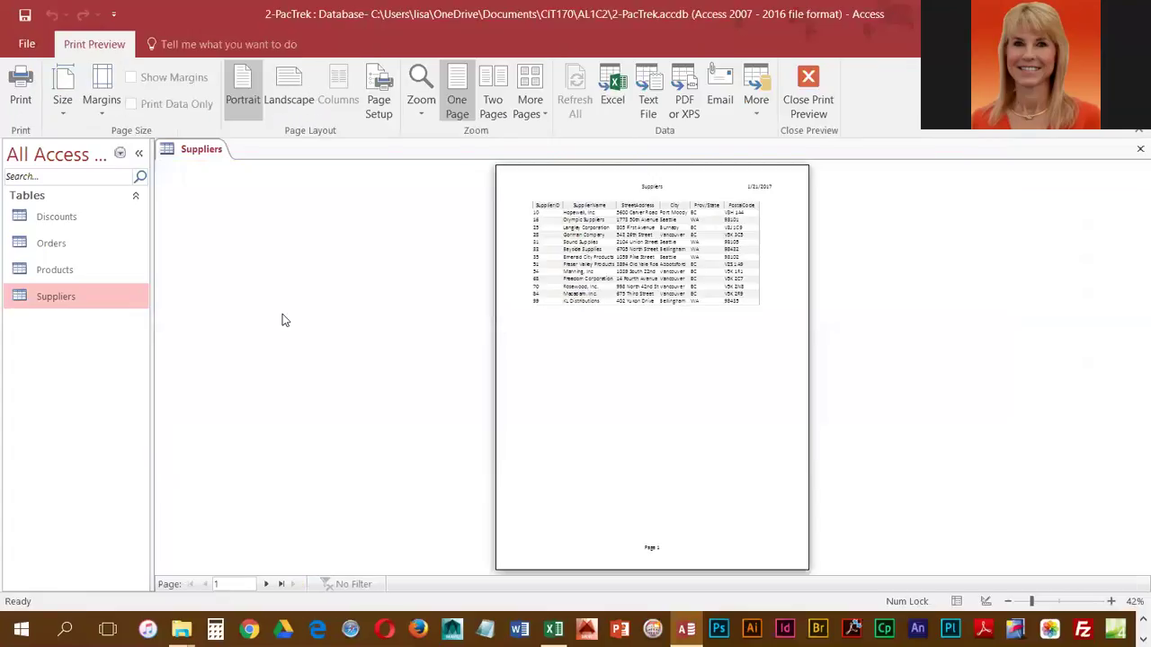
pyautogui.click(284, 87)
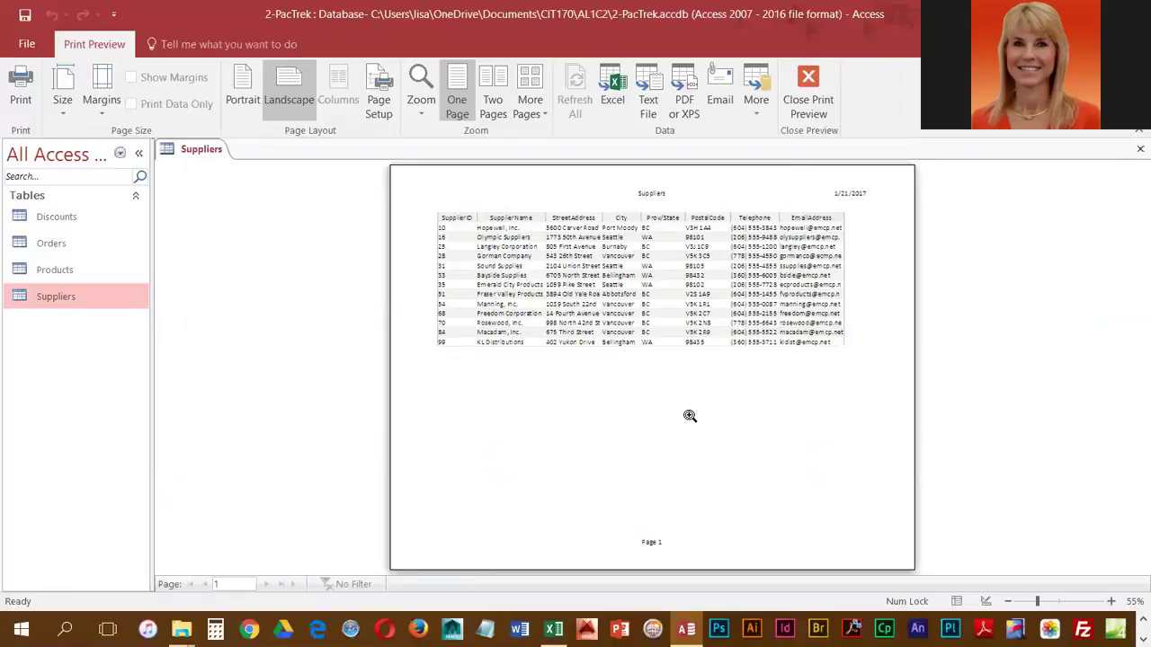
pyautogui.click(816, 95)
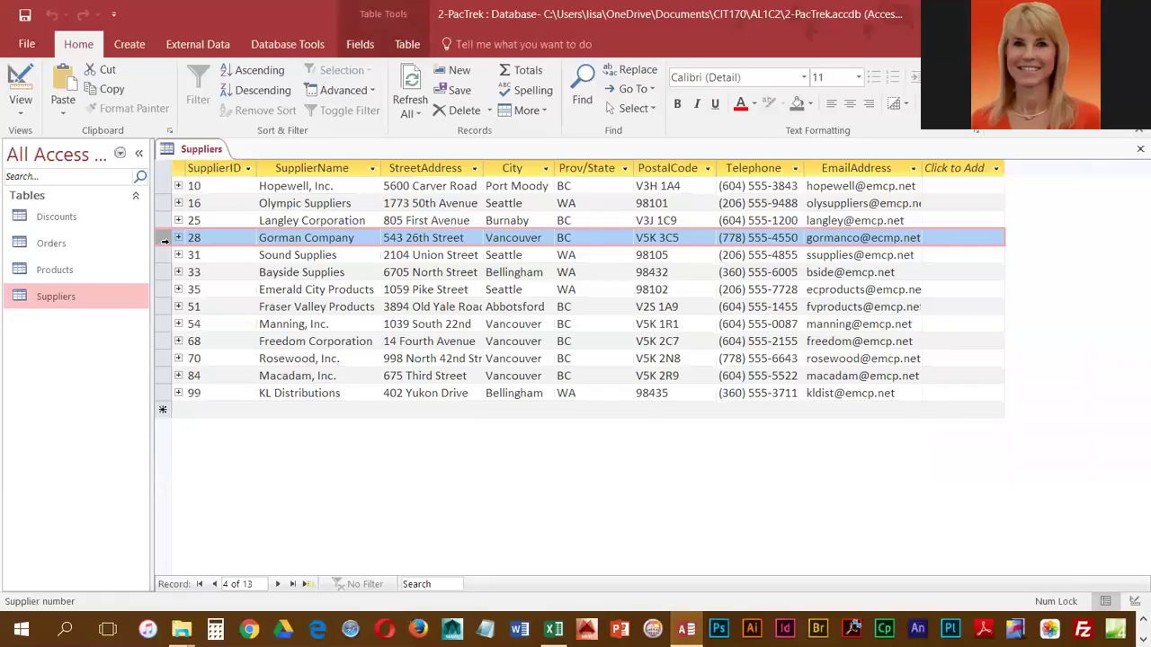
# - Close the Suppliers table and open Products at its new-record row
pyautogui.rightClick(199, 149)
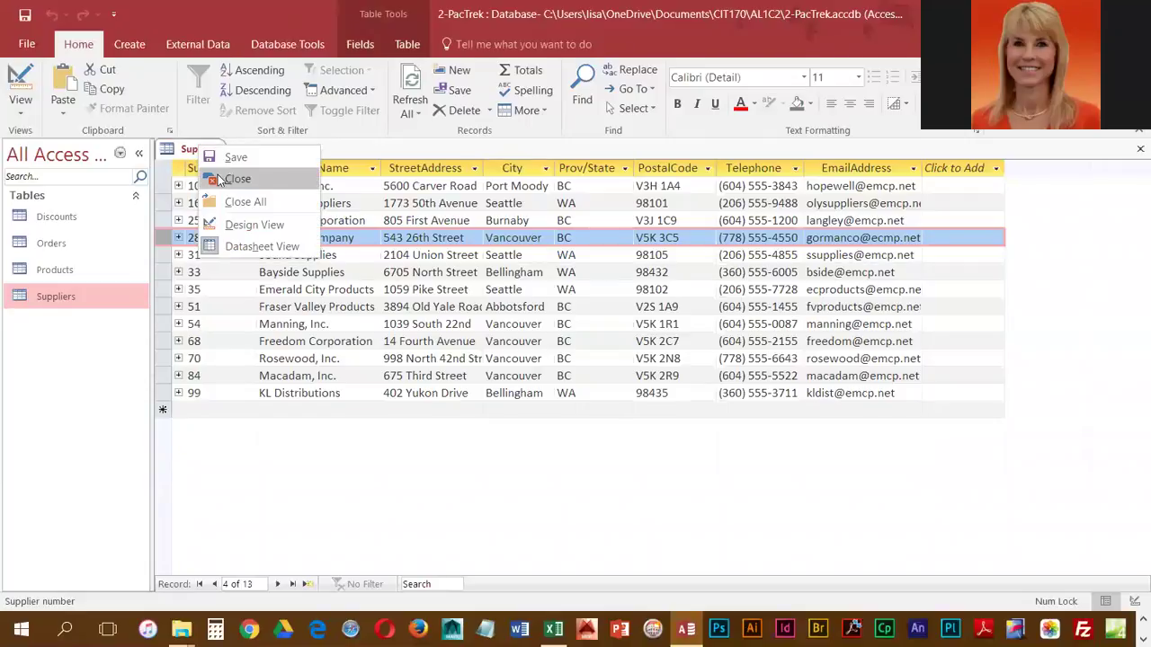
pyautogui.click(220, 180)
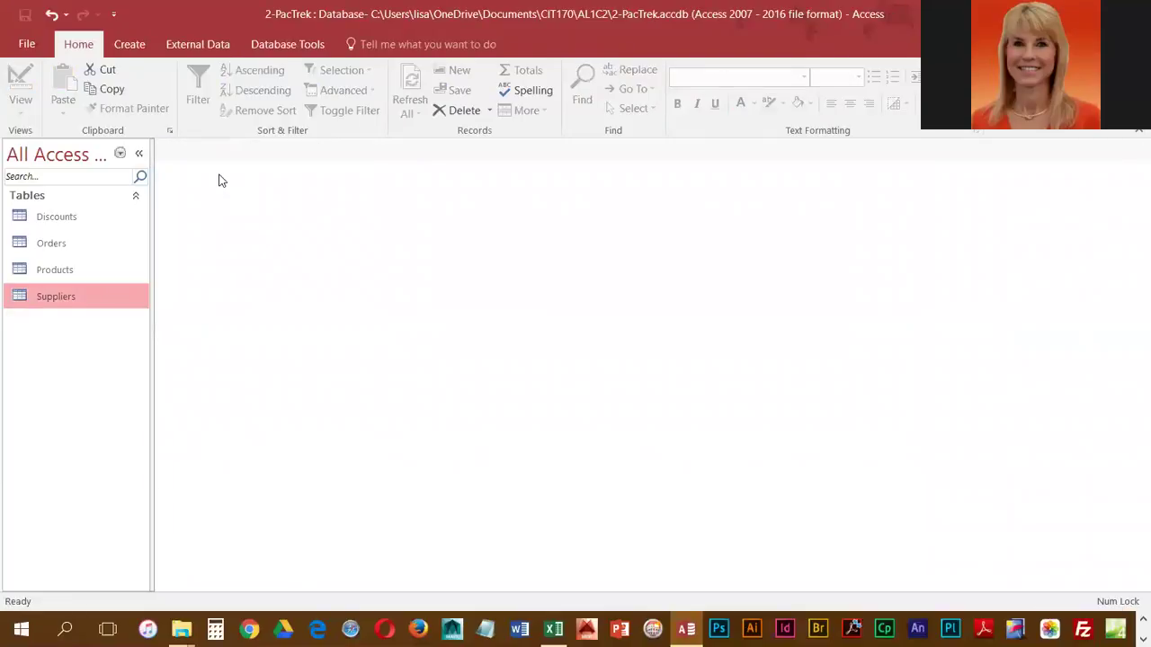
pyautogui.doubleClick(20, 269)
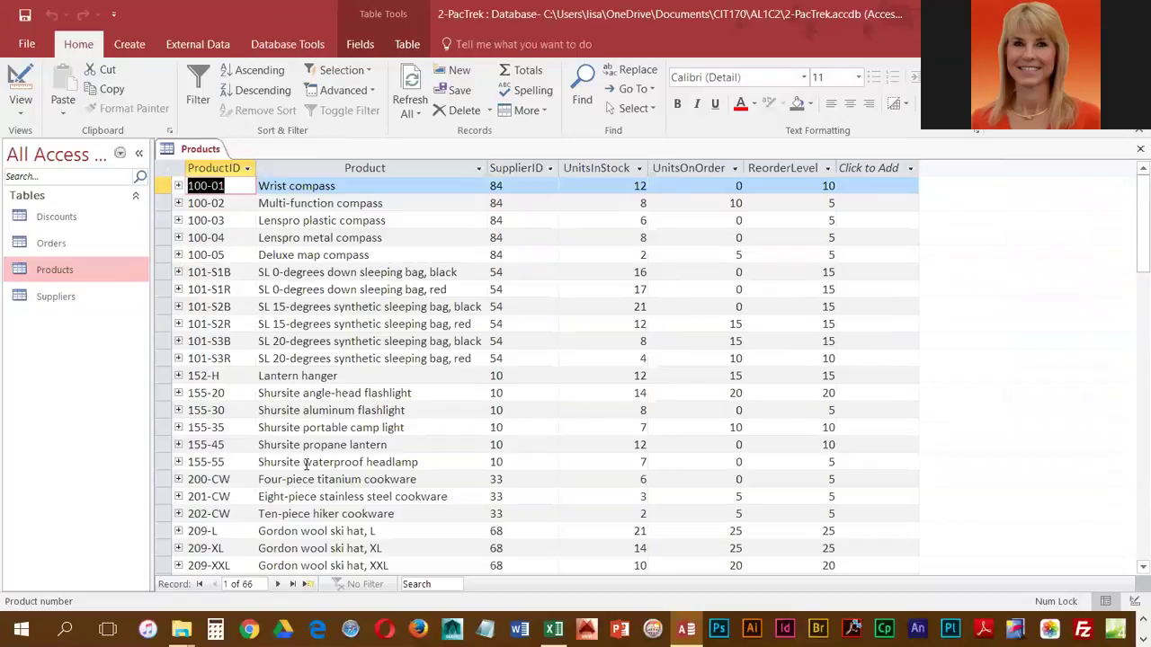
pyautogui.scroll(-15, 305, 465)
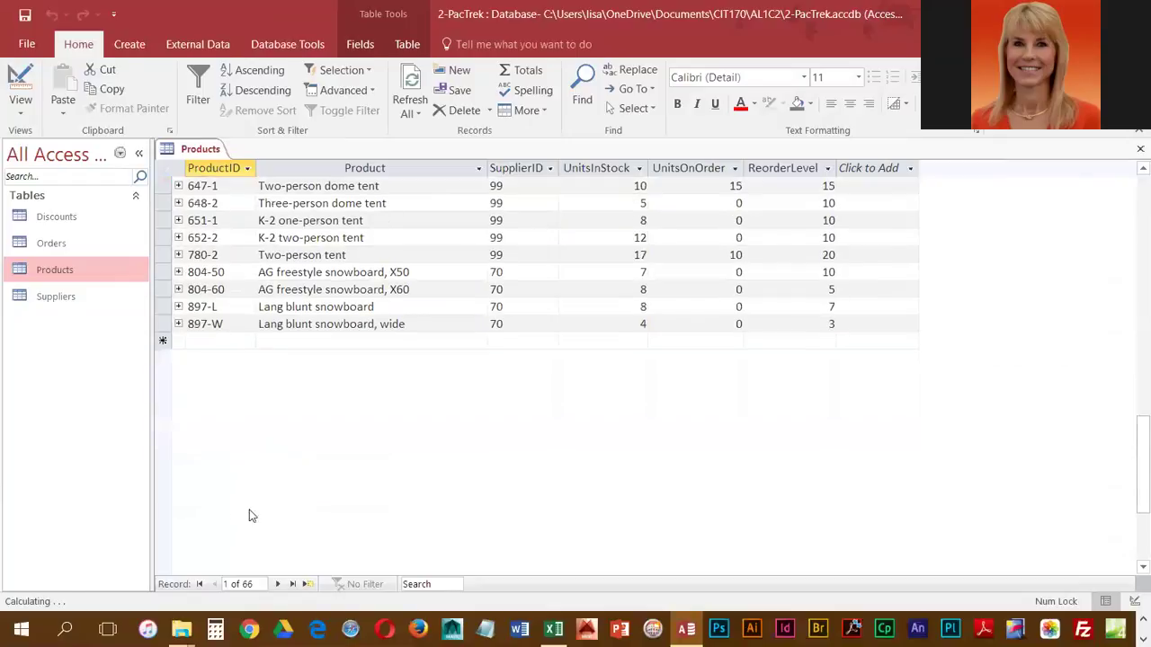
pyautogui.click(210, 340)
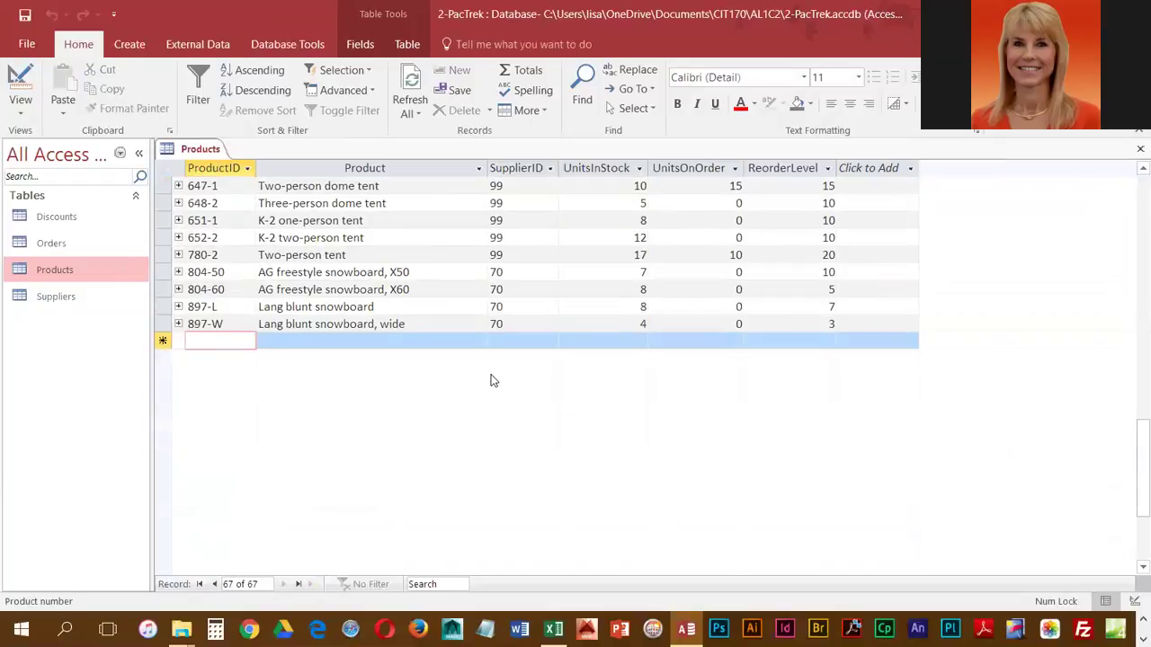
# - Add product 701-BK, Basic first aid kit: supplier 33, 8 in stock, 0 on order, reorder level 5
pyautogui.write('701')
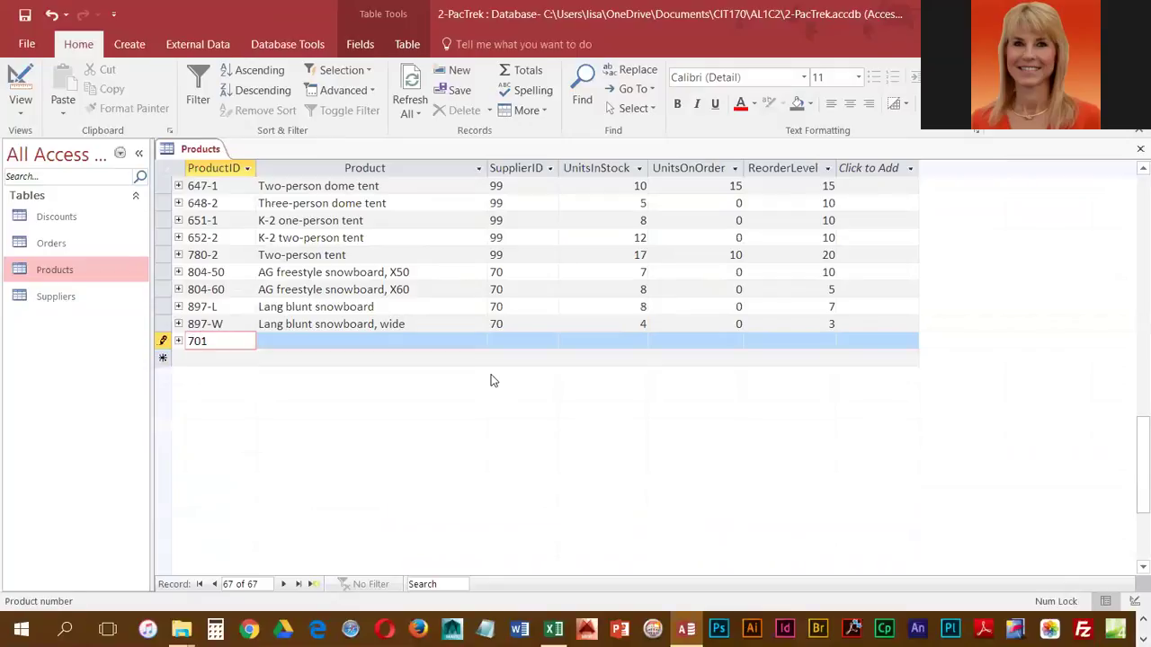
pyautogui.write('-BK')
pyautogui.press('Tab')
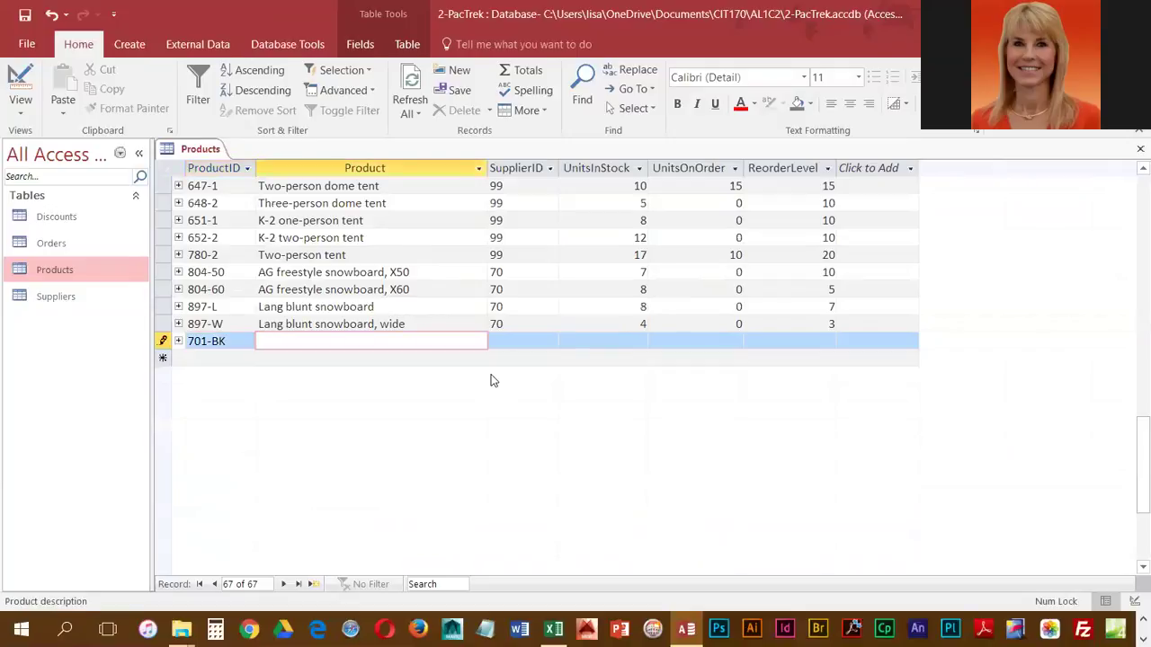
pyautogui.write('Basic first')
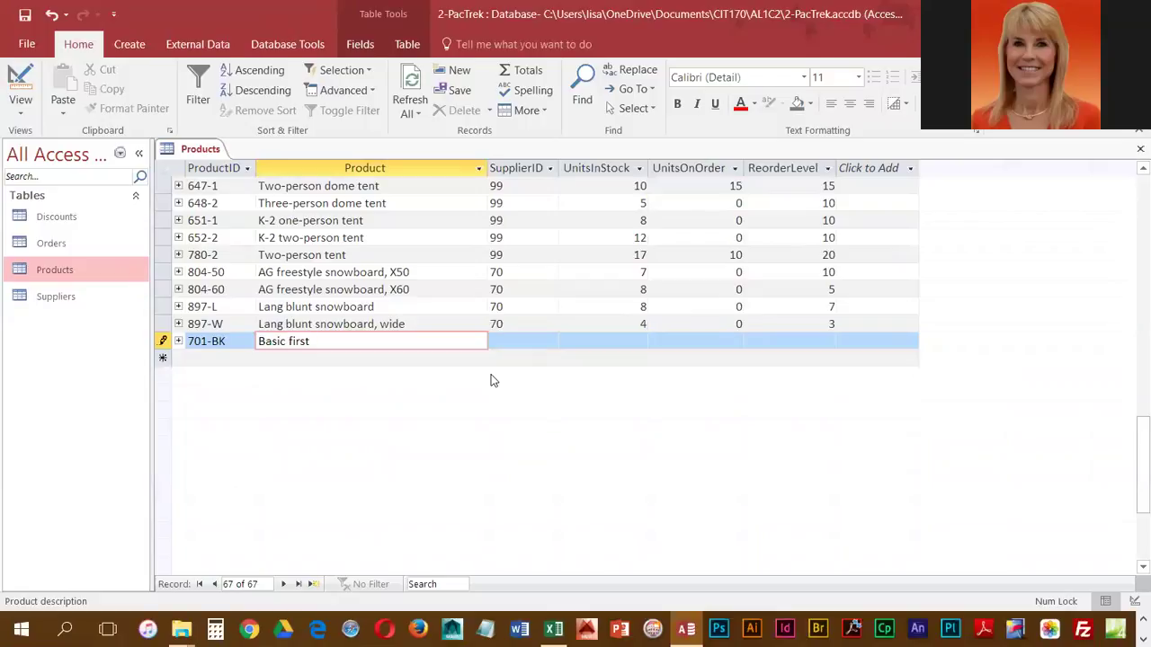
pyautogui.write(' aid kit')
pyautogui.press('Tab')
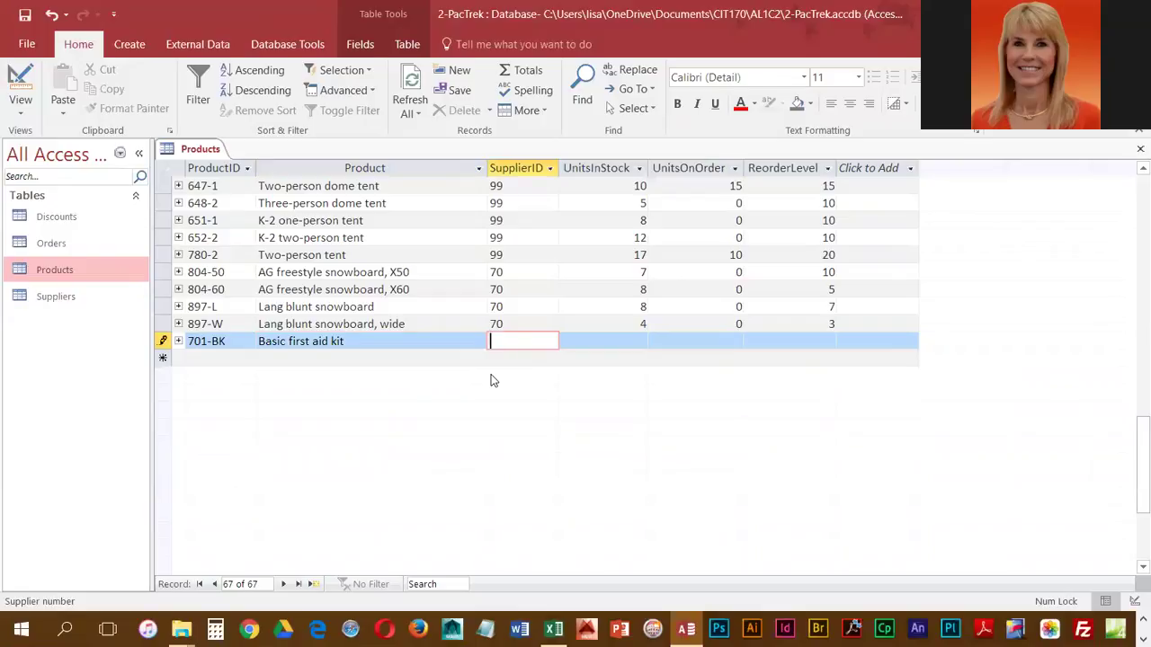
pyautogui.write('33')
pyautogui.press('Tab')
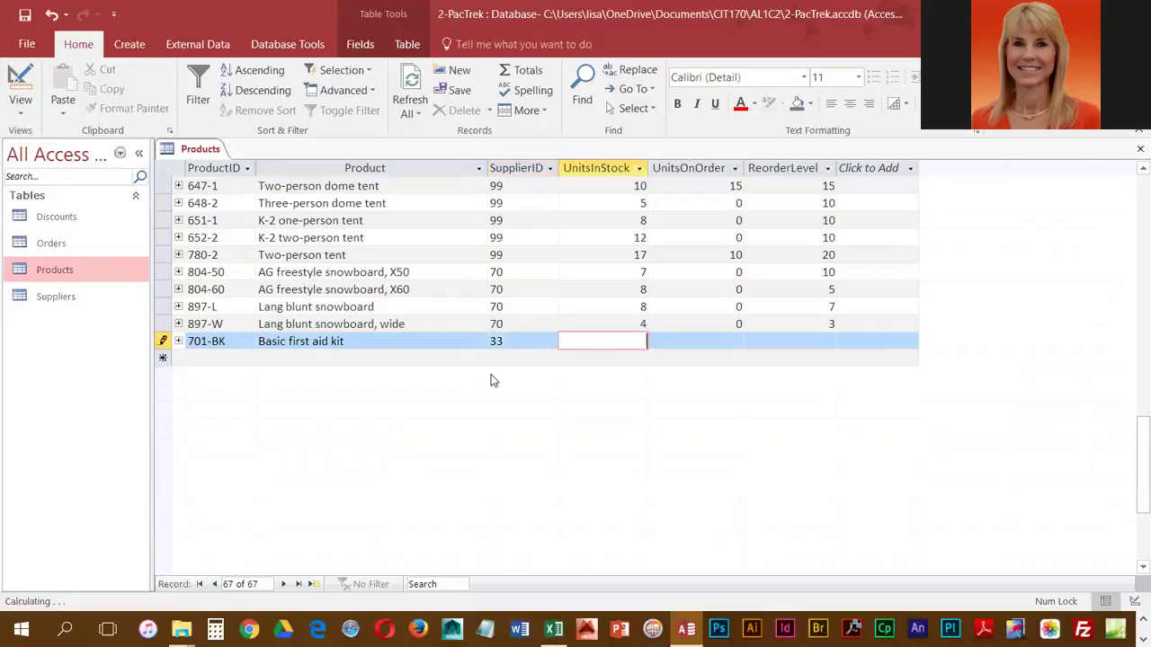
pyautogui.write('8')
pyautogui.press('Tab')
pyautogui.write('0')
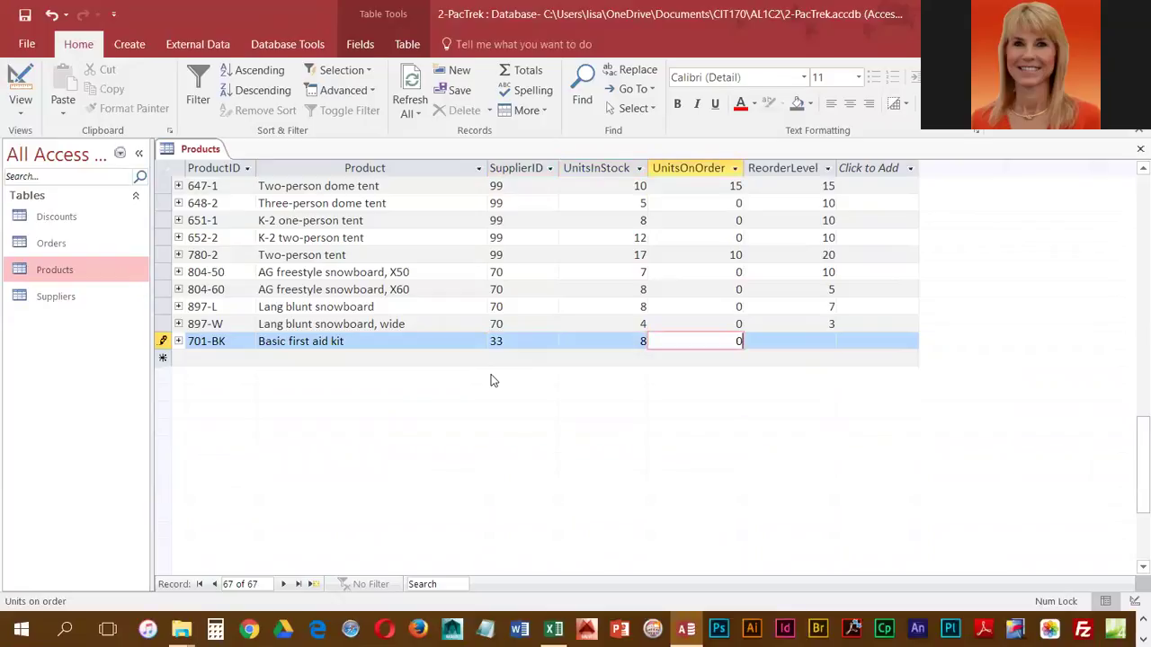
pyautogui.press('Tab')
pyautogui.write('5')
pyautogui.press('Tab')
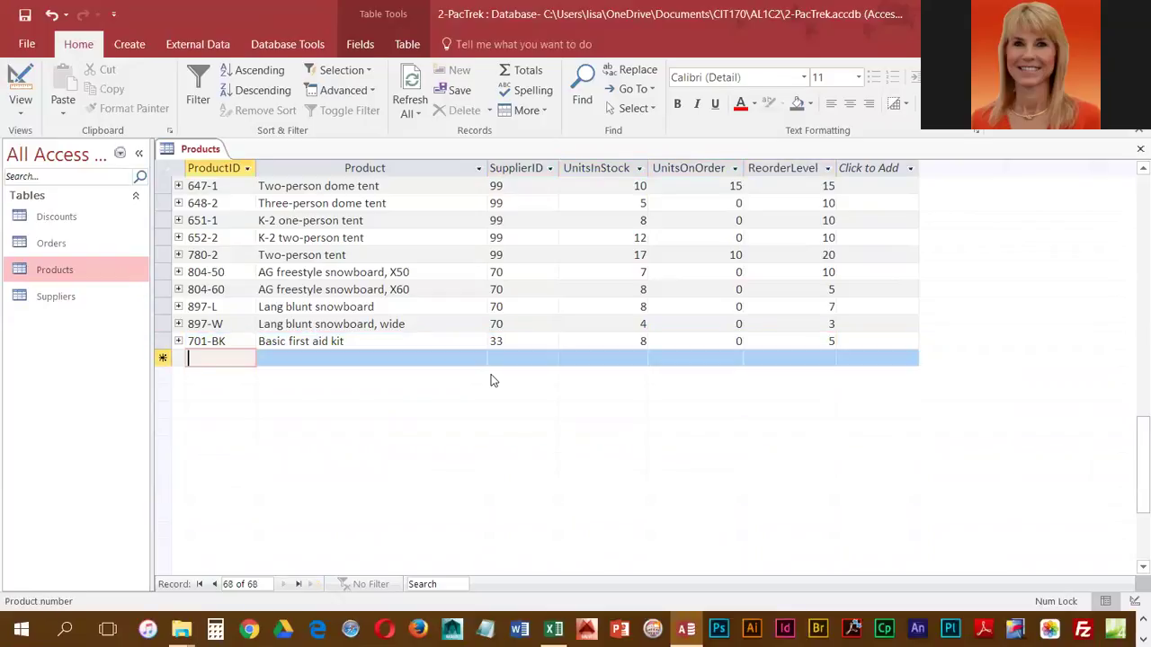
# - Enter product ID 703-SP for the next new record, correcting the typo
pyautogui.write('703-B')
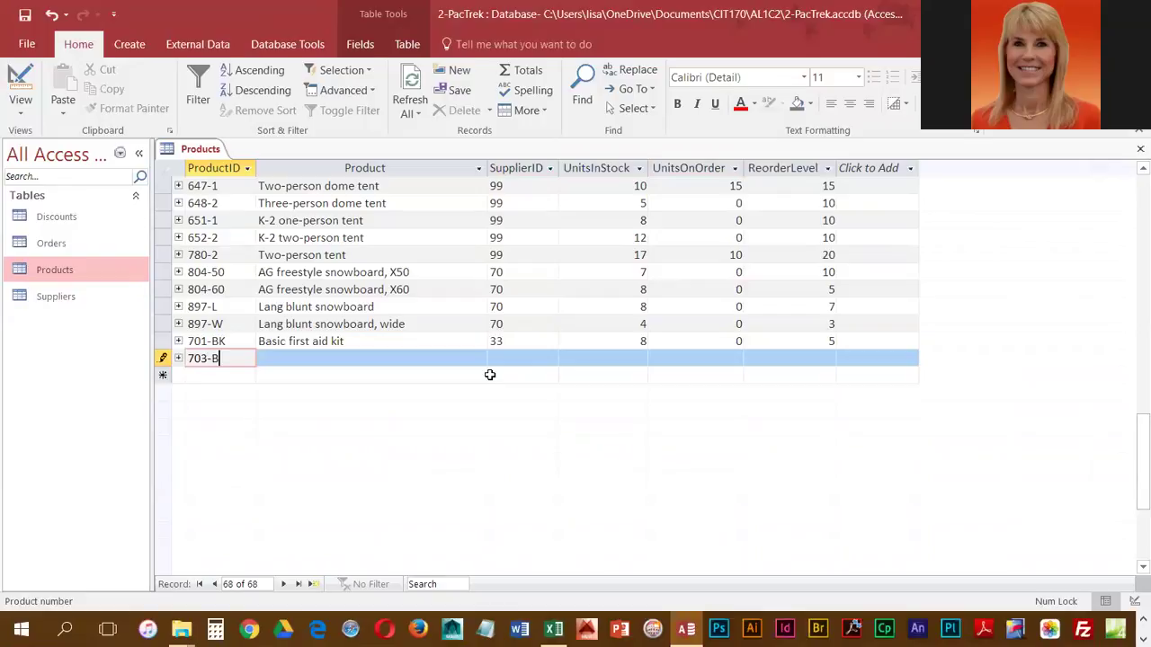
pyautogui.press('BackSpace')
pyautogui.write('Sp')
pyautogui.press('Tab')
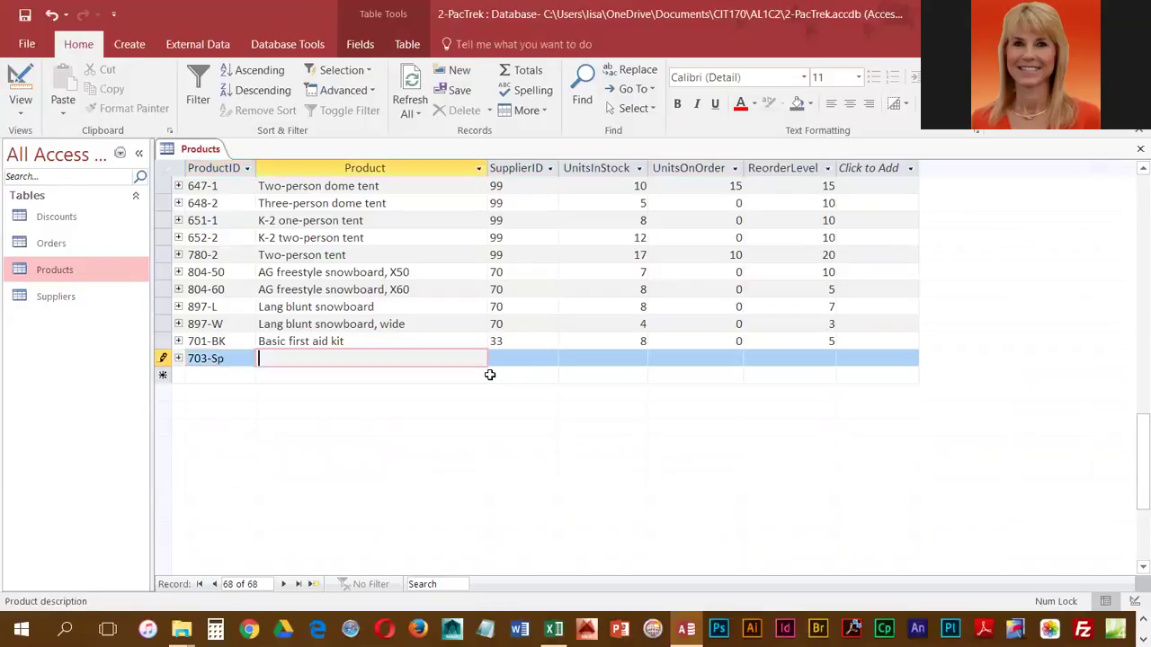
pyautogui.click(252, 360)
pyautogui.press('BackSpace')
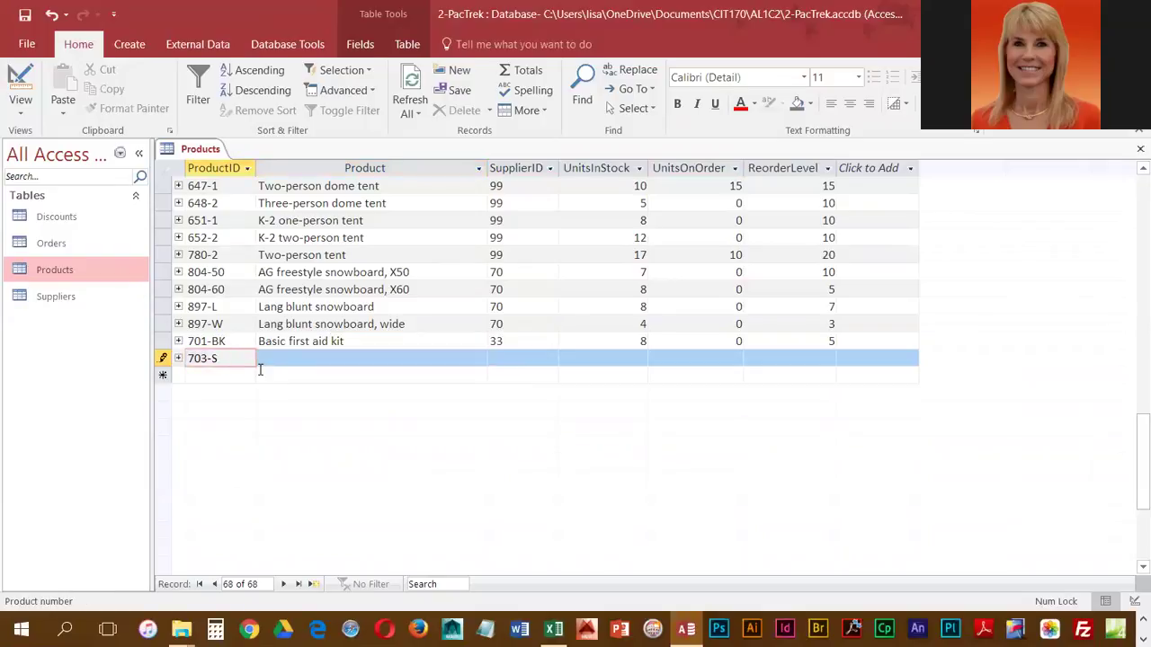
pyautogui.write('P')
pyautogui.press('Tab')
# - Complete 703-SP as Medical survival pack: supplier 33, 8 in stock, 0 on order, reorder level 5
pyautogui.write('Medi')
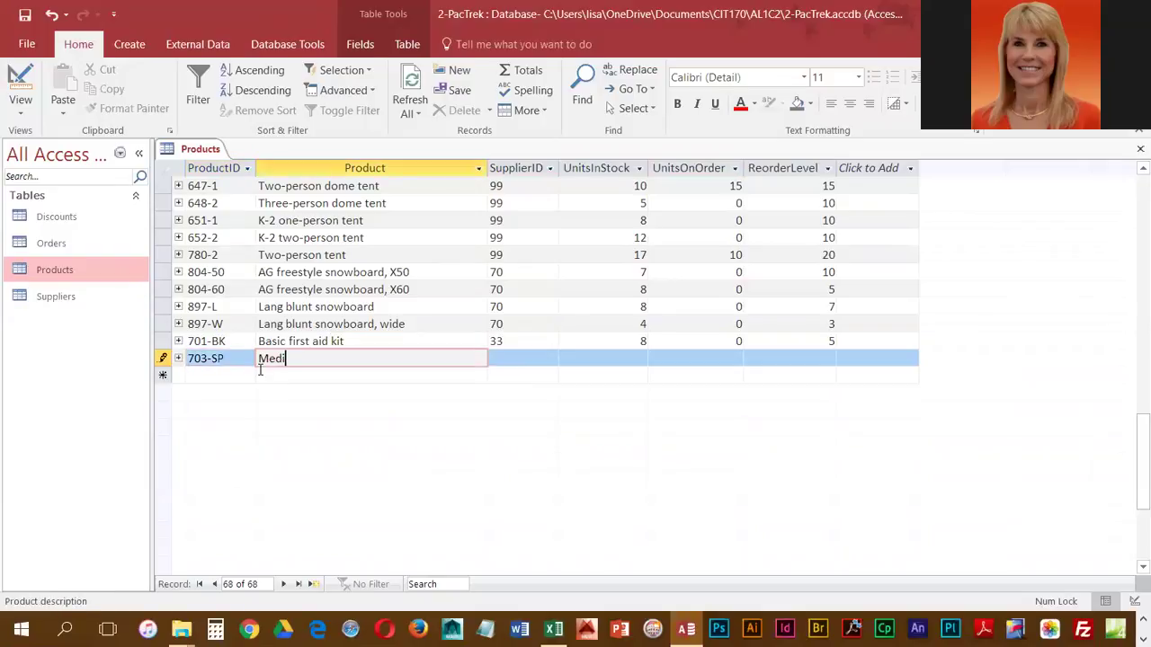
pyautogui.write('cal survival pack')
pyautogui.press('Tab')
pyautogui.write('33')
pyautogui.press('Tab')
pyautogui.write('8')
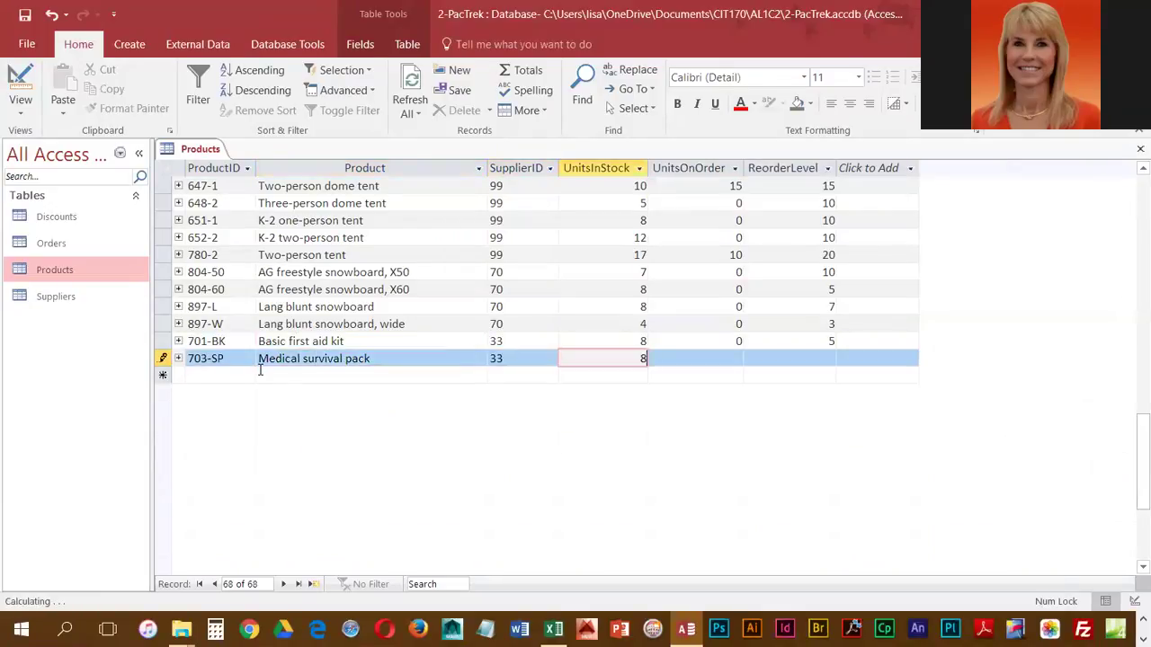
pyautogui.press('Tab')
pyautogui.write('0')
pyautogui.press('Tab')
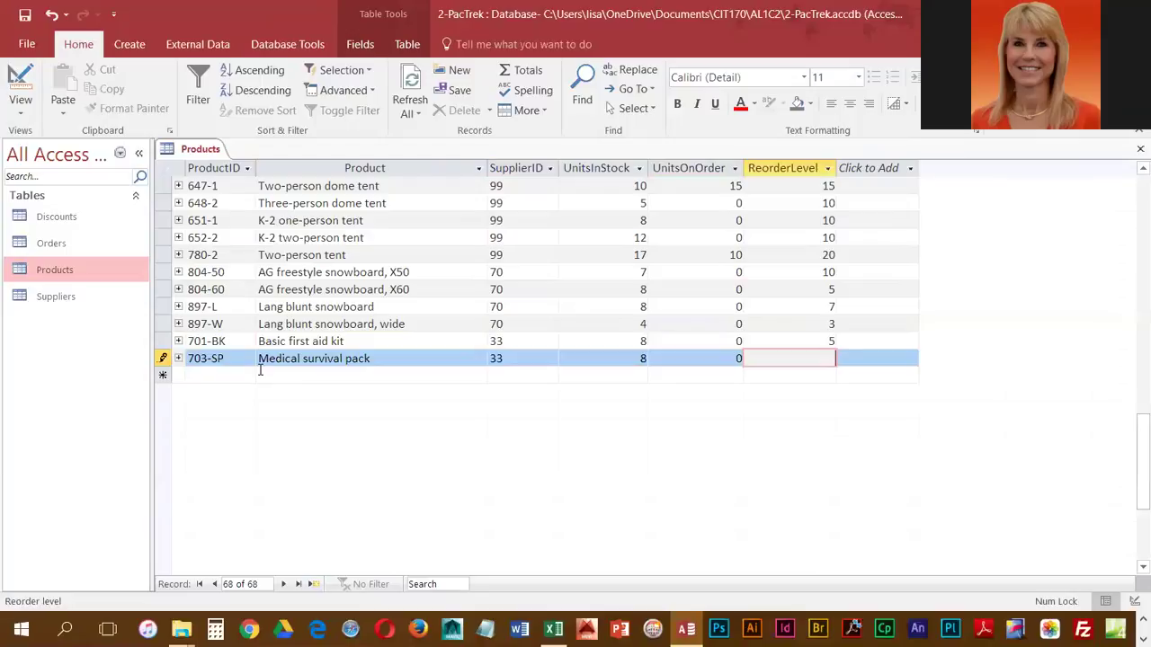
pyautogui.write('5')
pyautogui.press('Tab')
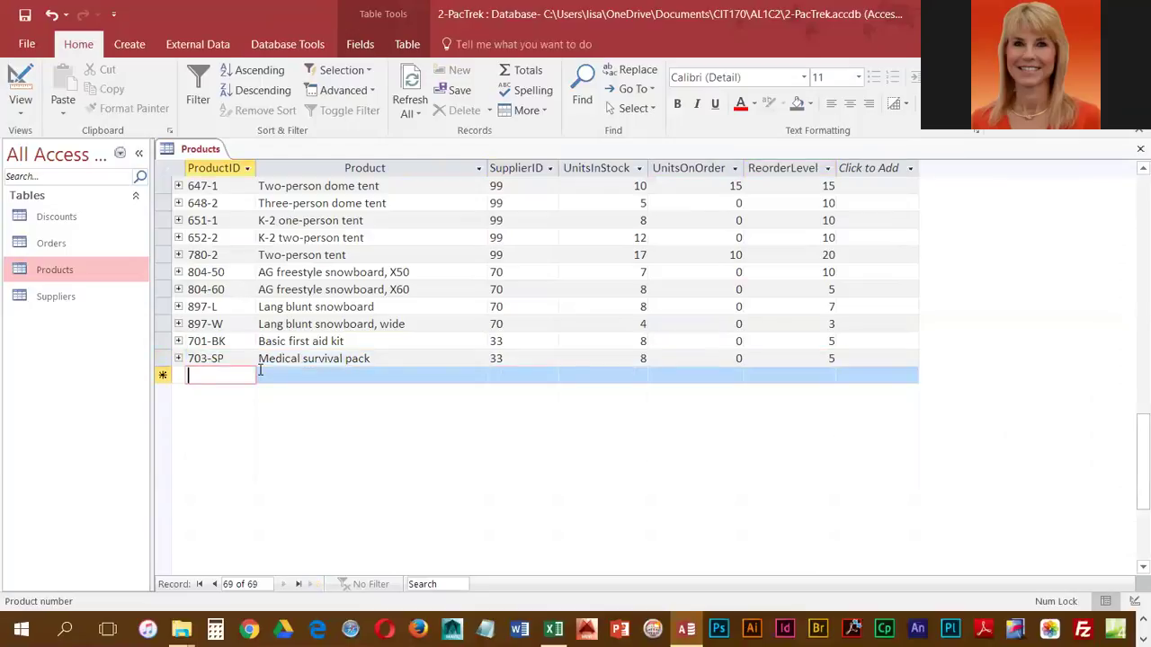
# - Add product 185-10, Trail water filter: supplier 51, 4 in stock, 10 on order, reorder level 10
pyautogui.write('1')
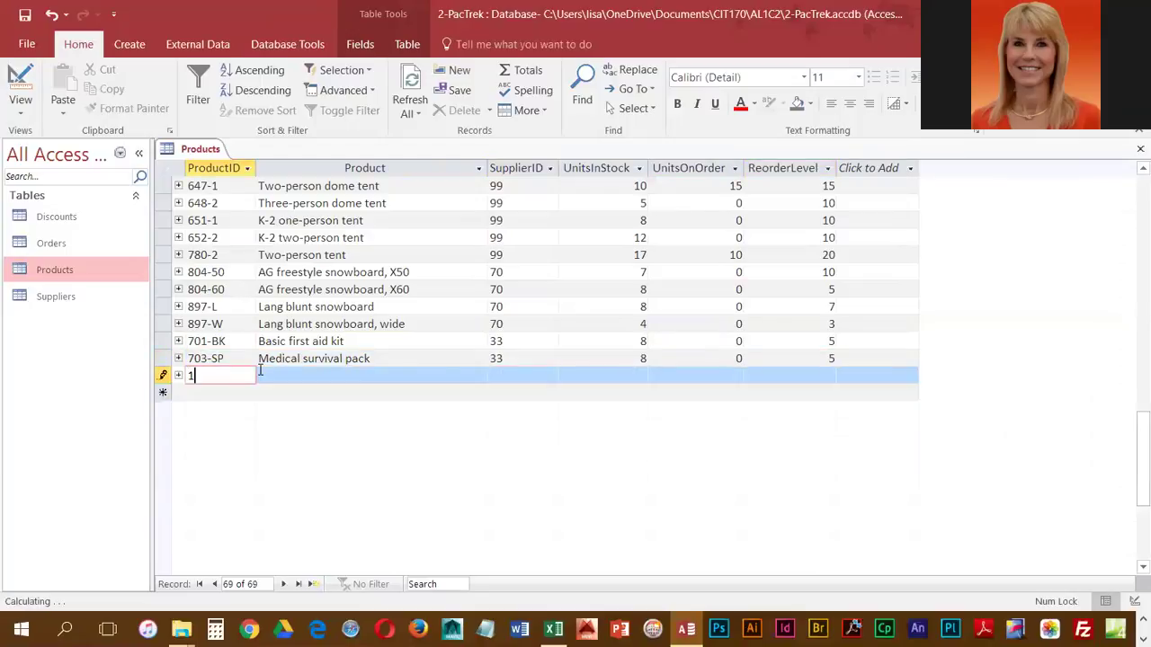
pyautogui.write('85-10')
pyautogui.press('Tab')
pyautogui.write('Trail')
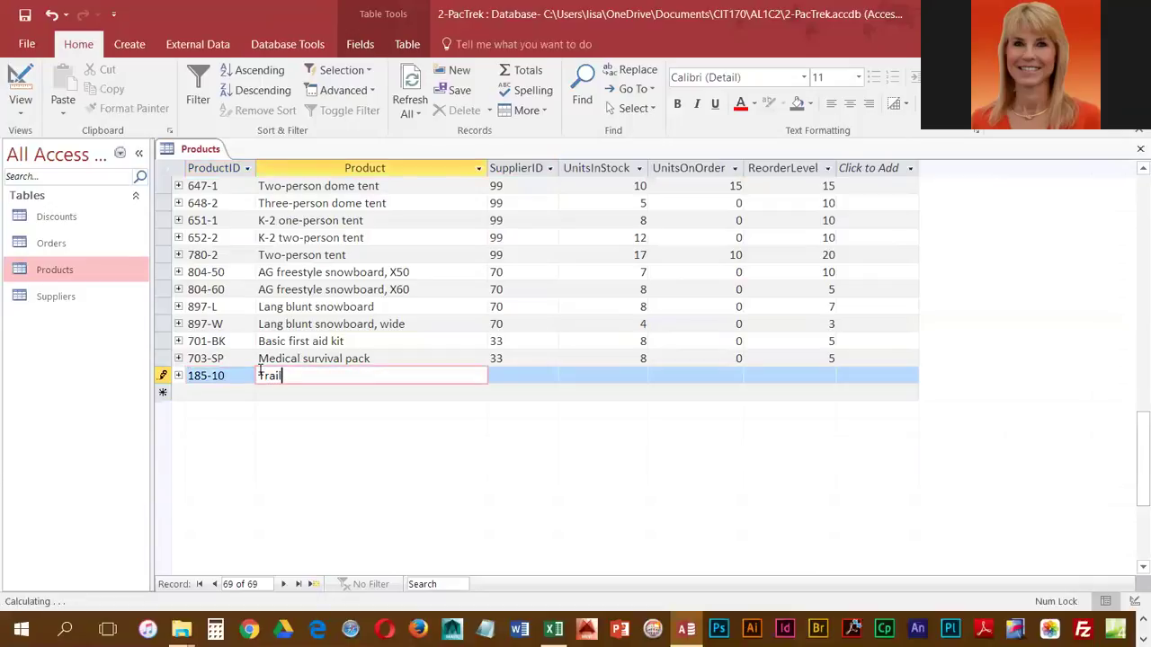
pyautogui.write(' water ')
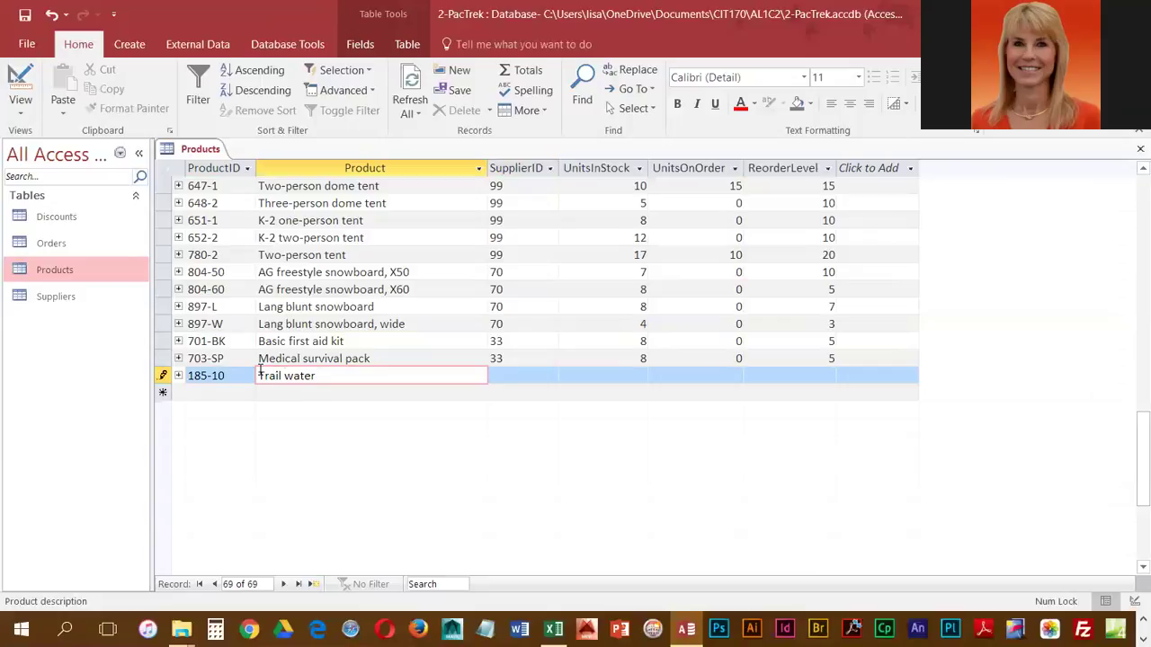
pyautogui.write('filter')
pyautogui.press('Tab')
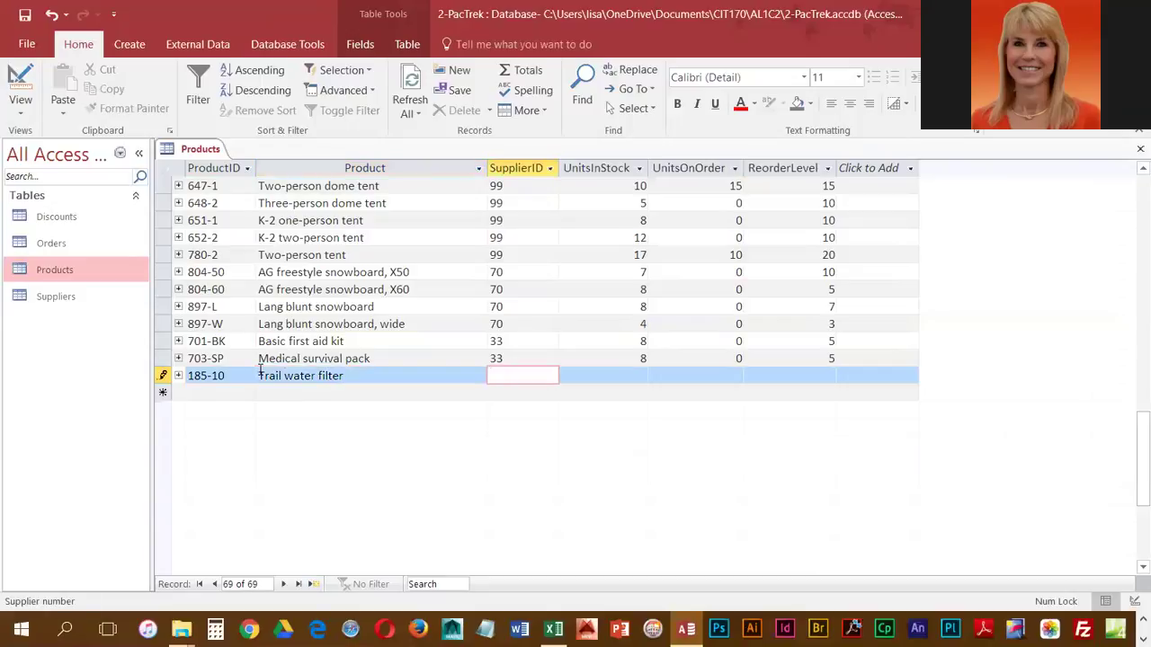
pyautogui.write('51')
pyautogui.press('Tab')
pyautogui.write('4')
pyautogui.press('Tab')
pyautogui.write('10')
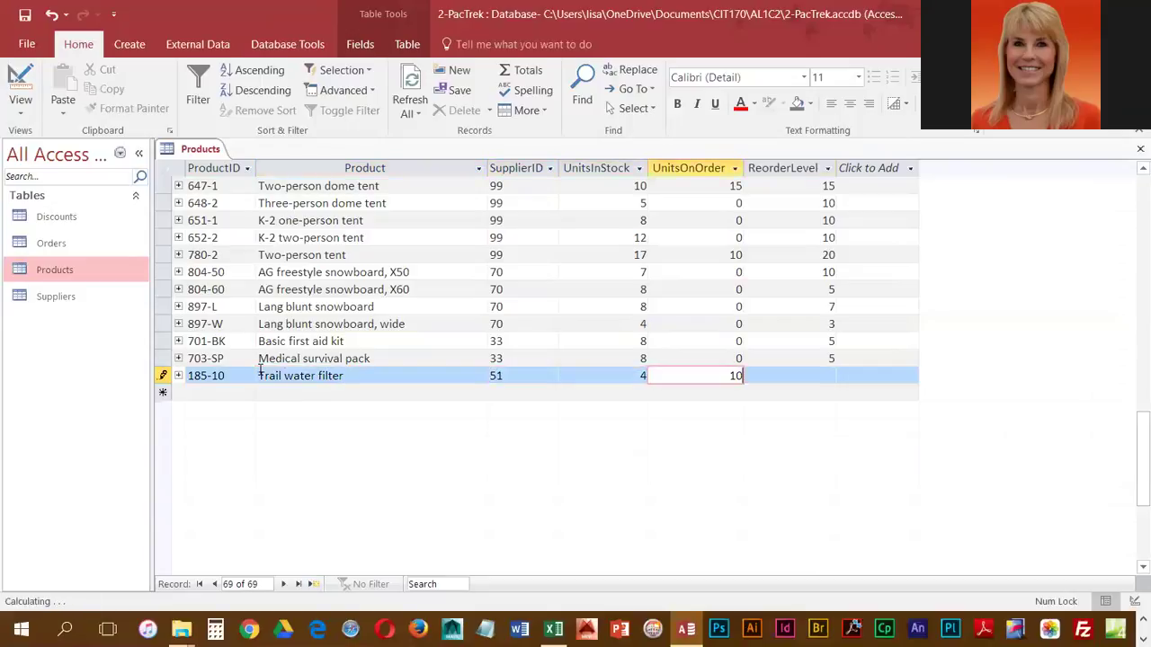
pyautogui.press('Tab')
pyautogui.write('10')
pyautogui.press('Tab')
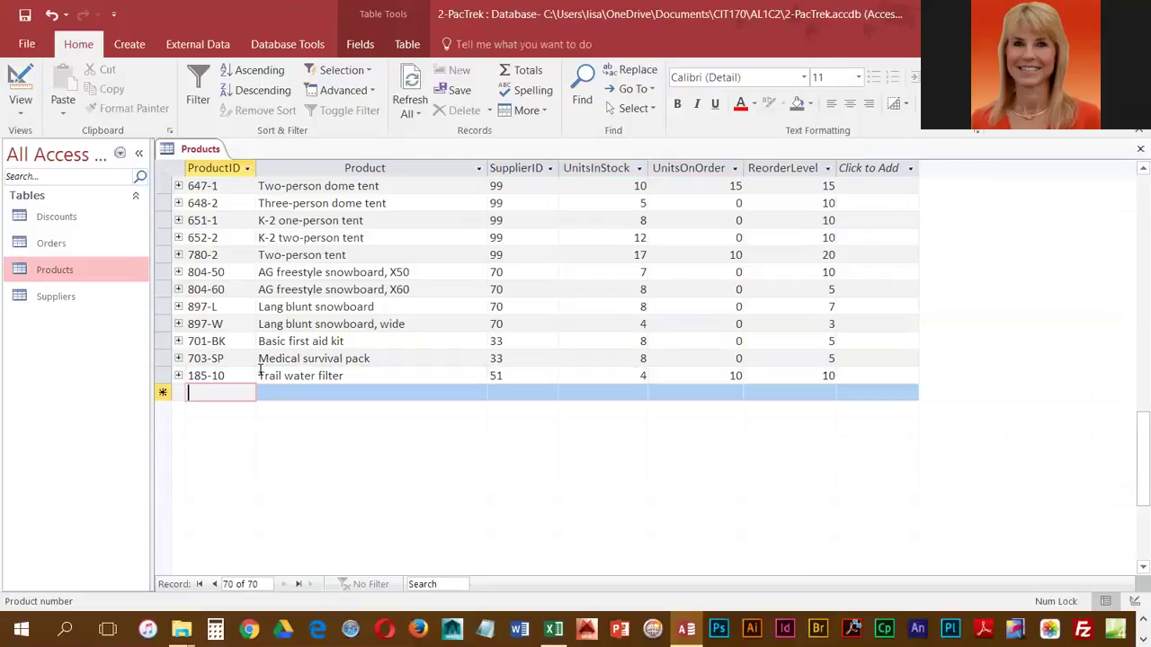
# - Add product 185-50, Trail filter replacement cartridge: supplier 51, 14 in stock, 0 on order, reorder 10
pyautogui.write('185-50')
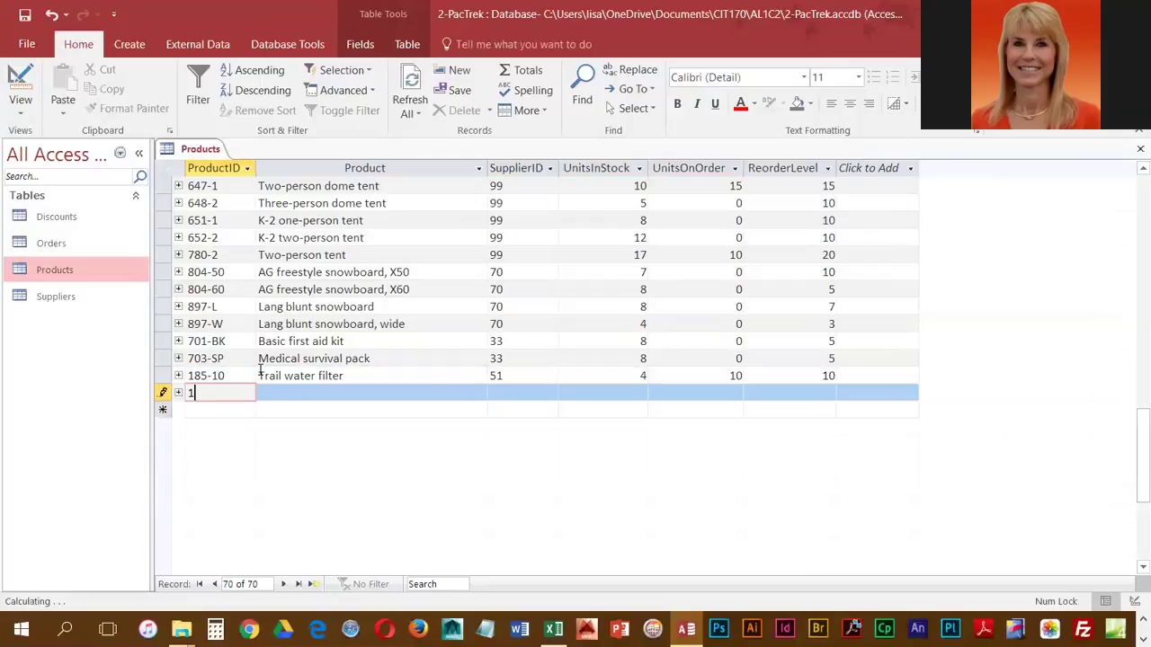
pyautogui.press('Tab')
pyautogui.write('T')
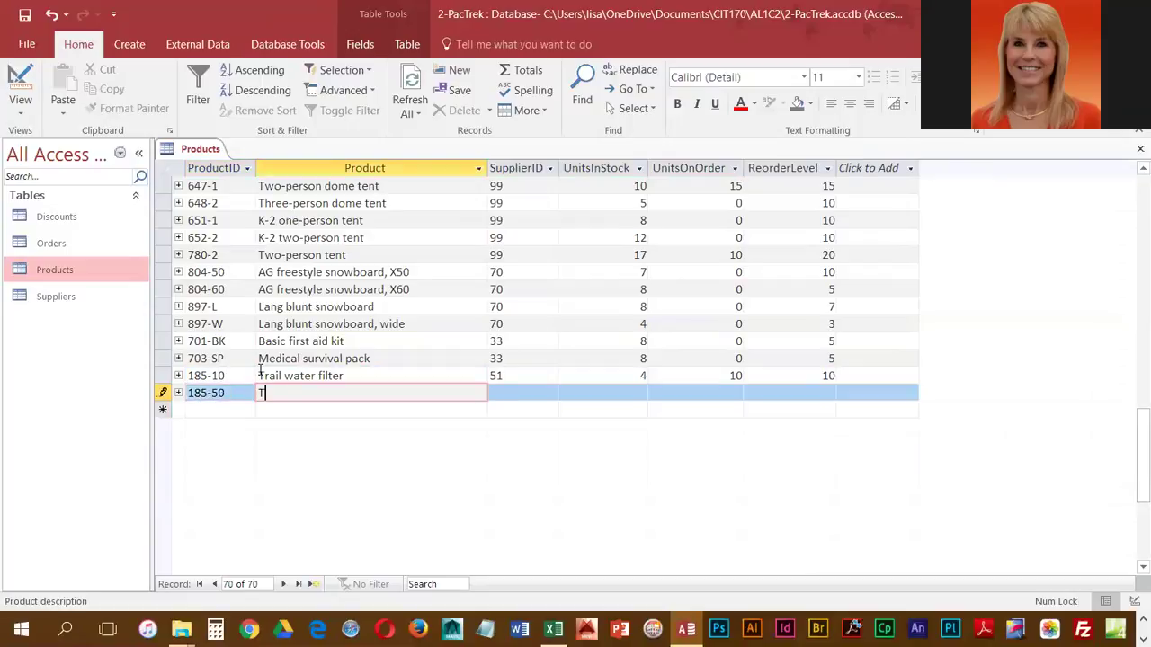
pyautogui.write('rail filter replacement cartridge')
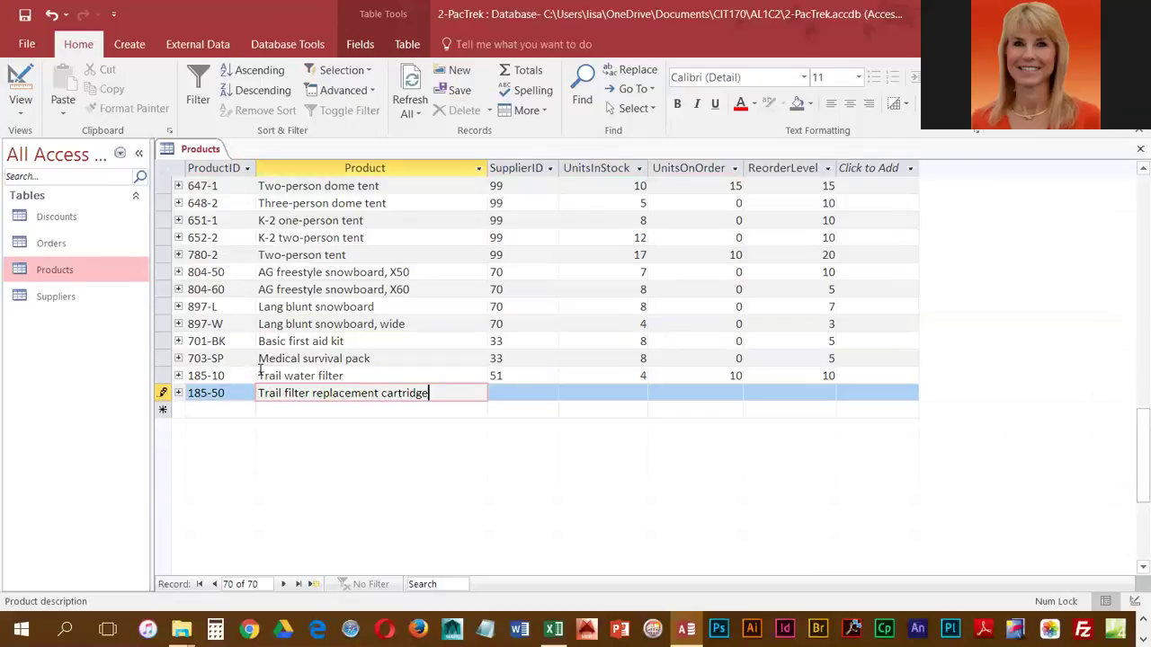
pyautogui.press('Tab')
pyautogui.write('51')
pyautogui.press('Tab')
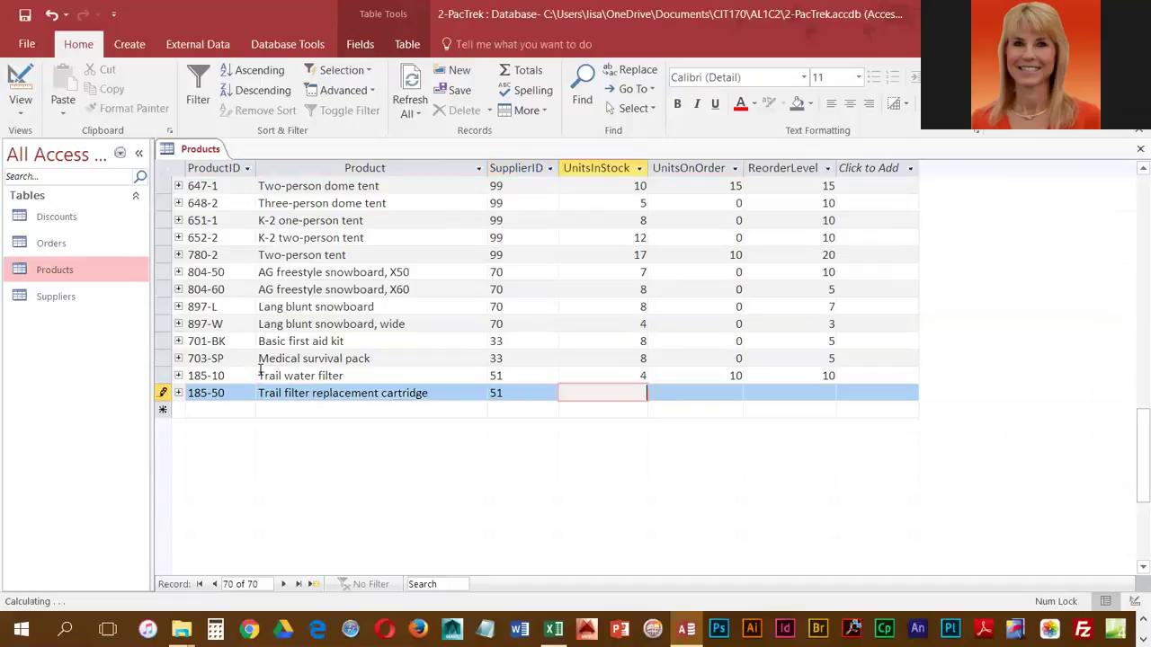
pyautogui.write('14')
pyautogui.press('Tab')
pyautogui.write('0')
pyautogui.press('Tab')
pyautogui.write('10')
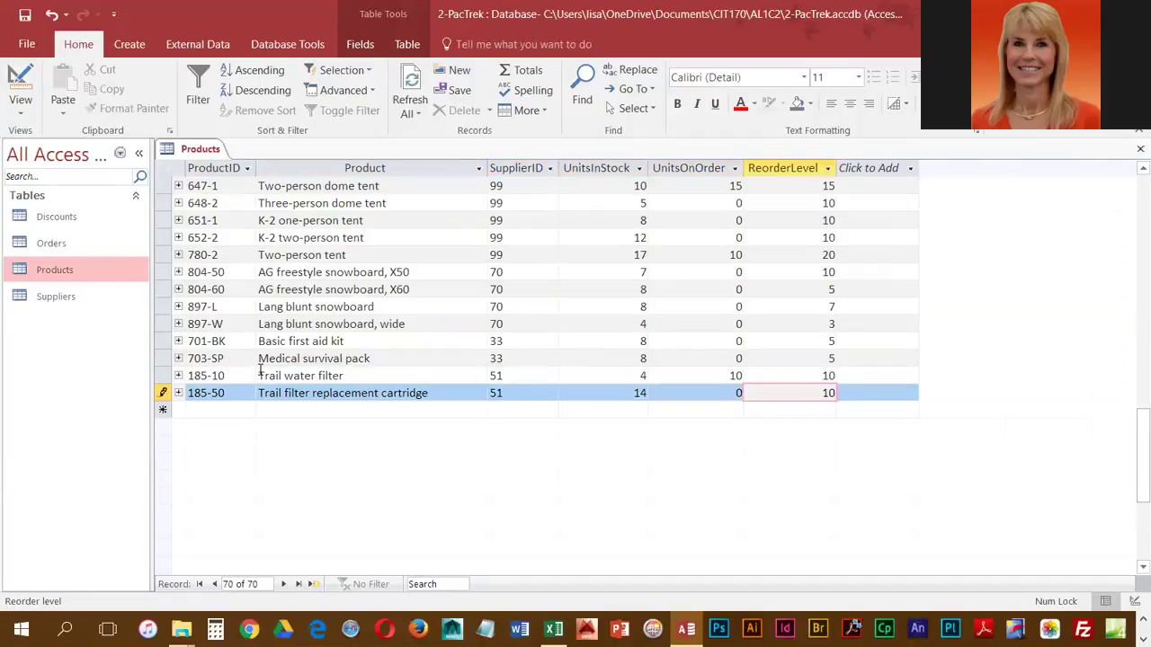
pyautogui.press('Tab')
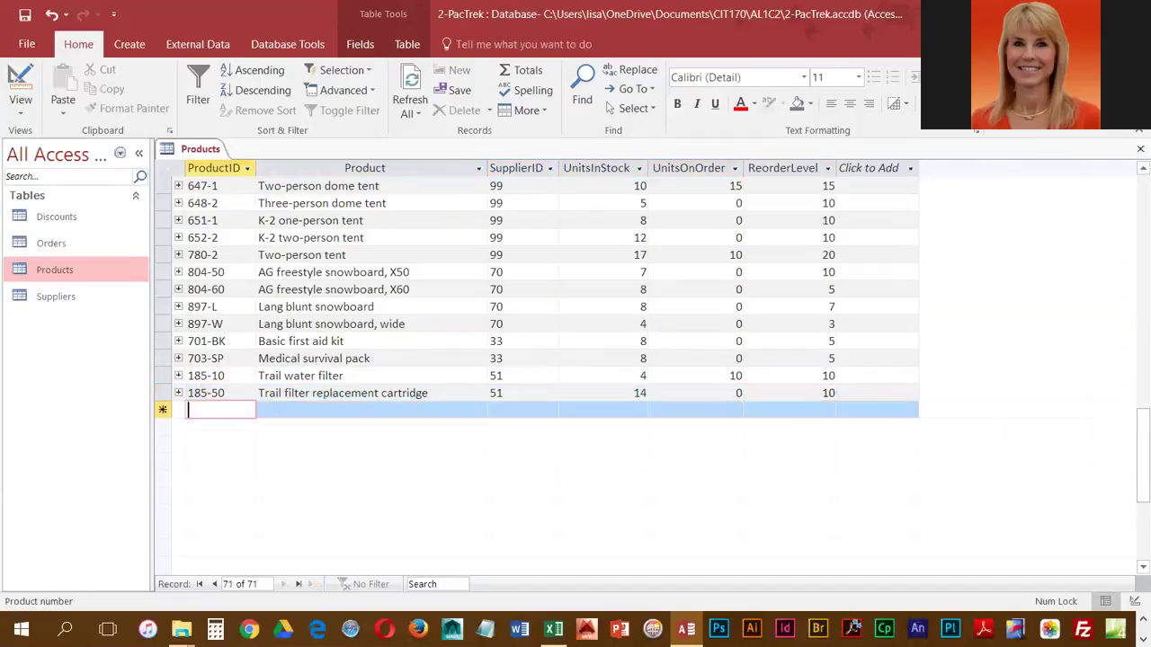
# - Print-preview the Products table in landscape with 0.5-inch top and bottom margins
pyautogui.click(27, 52)
pyautogui.click(62, 238)
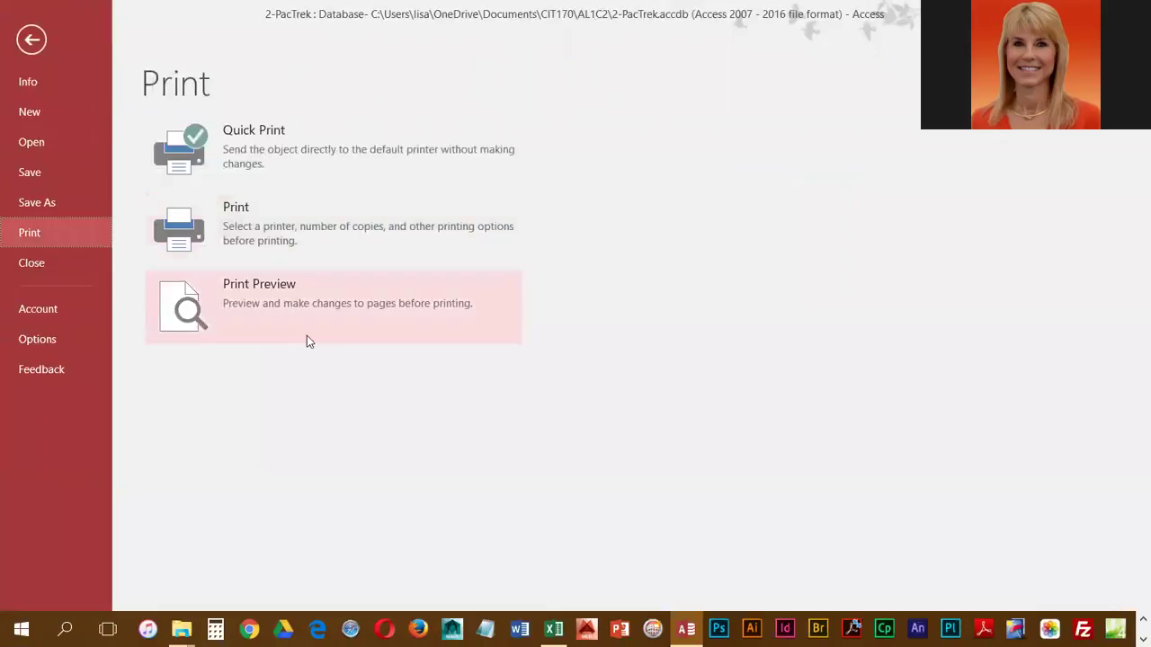
pyautogui.click(325, 303)
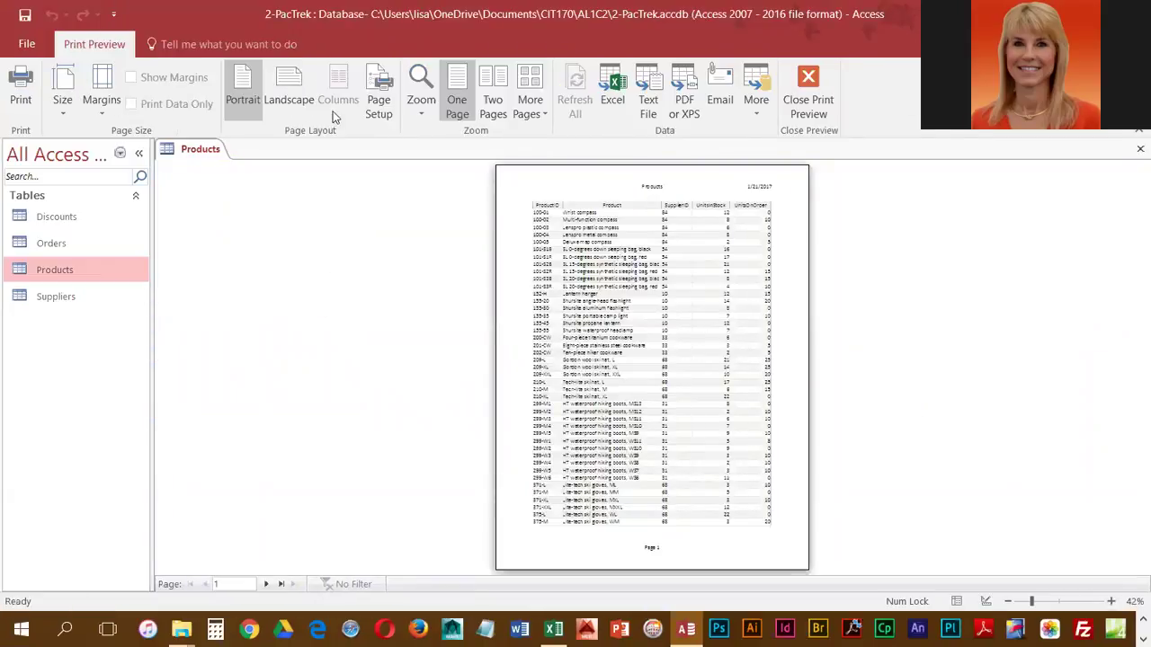
pyautogui.click(284, 82)
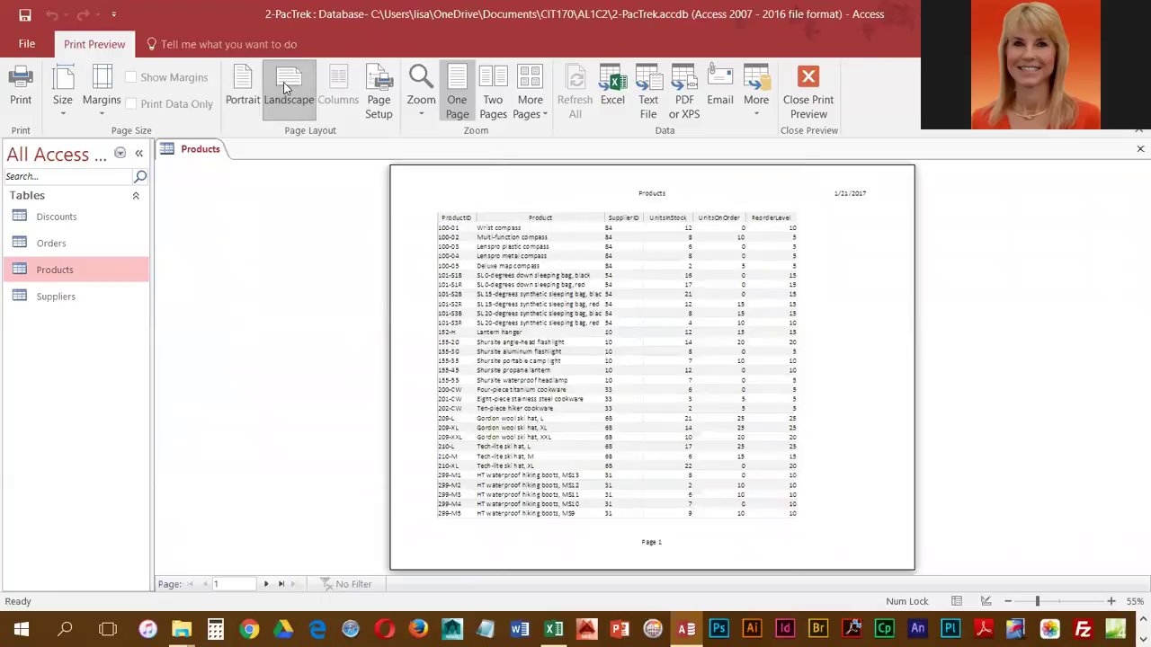
pyautogui.click(381, 85)
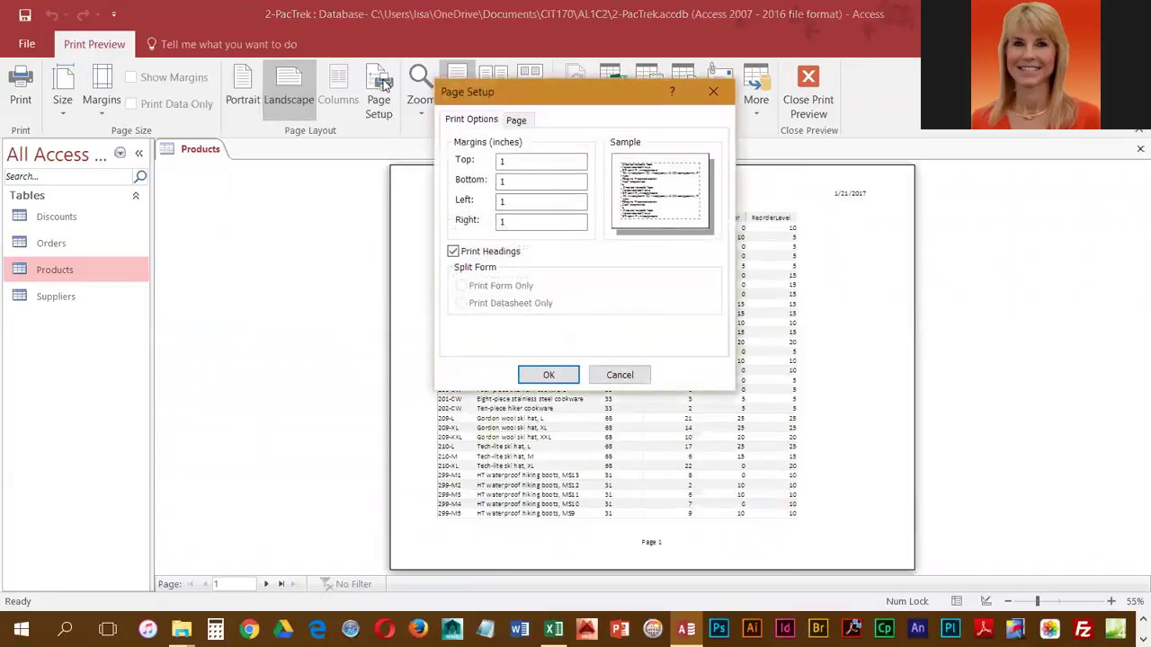
pyautogui.write('.5')
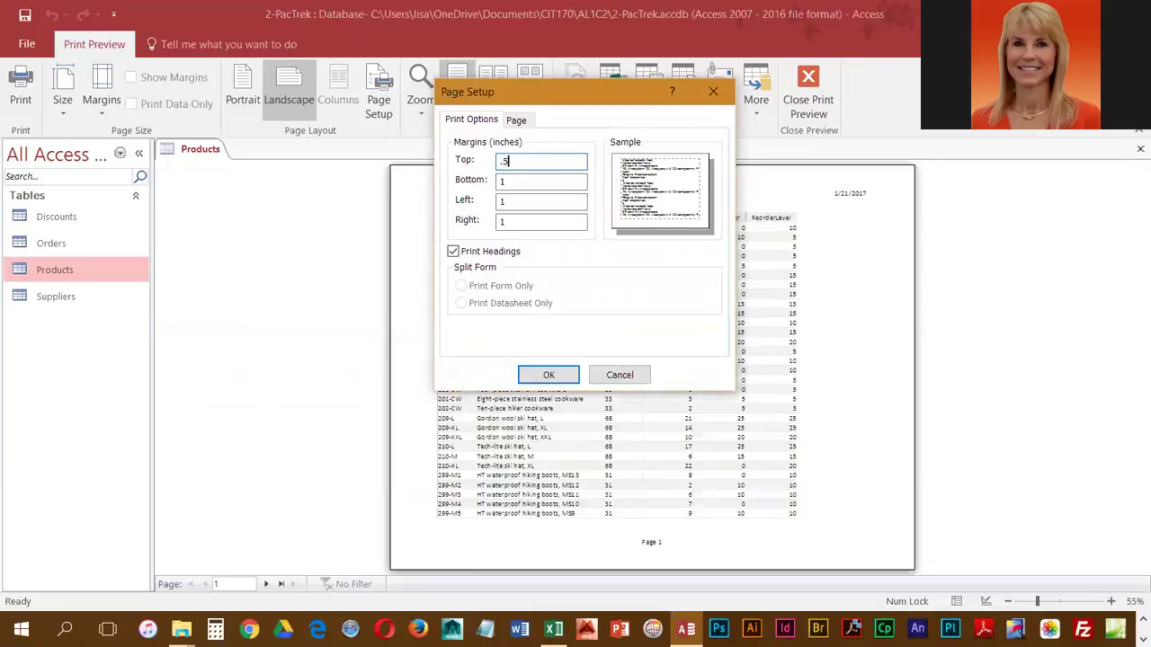
pyautogui.press('Tab')
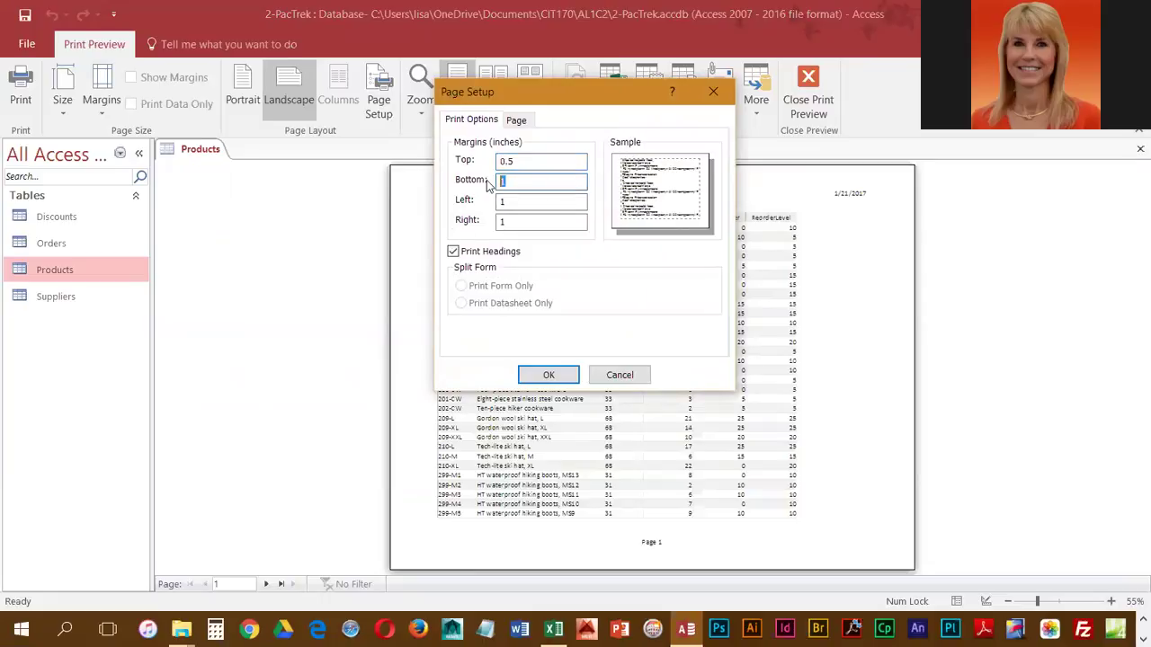
pyautogui.write('.5')
pyautogui.click(546, 375)
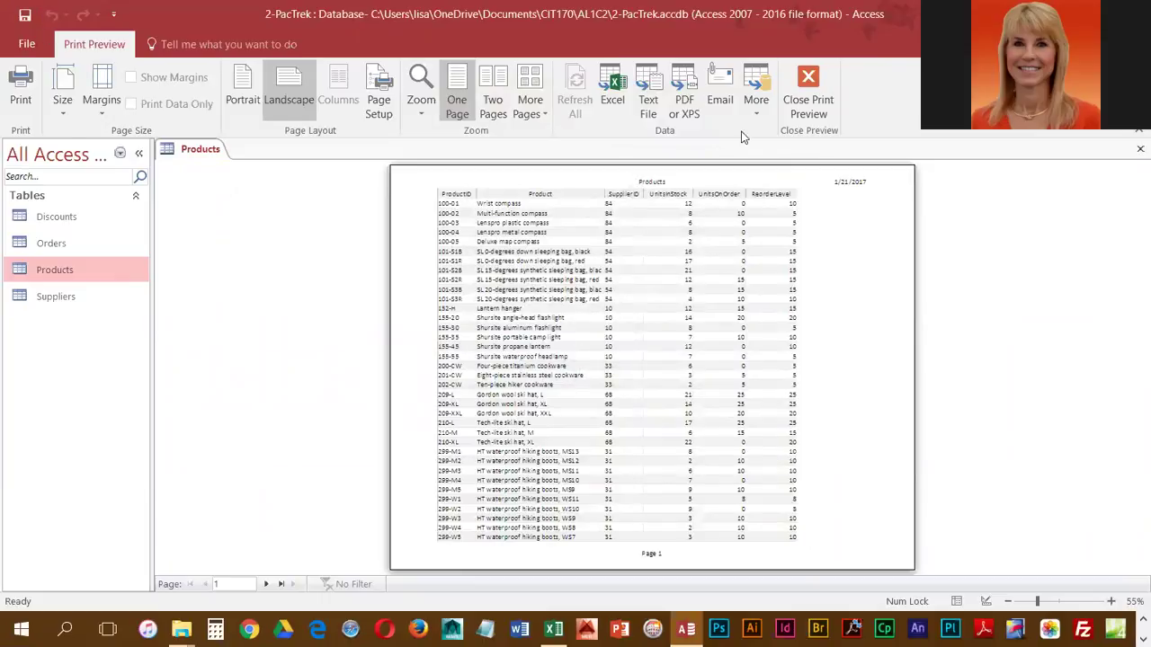
# - Close the print preview and the Products table
pyautogui.click(808, 94)
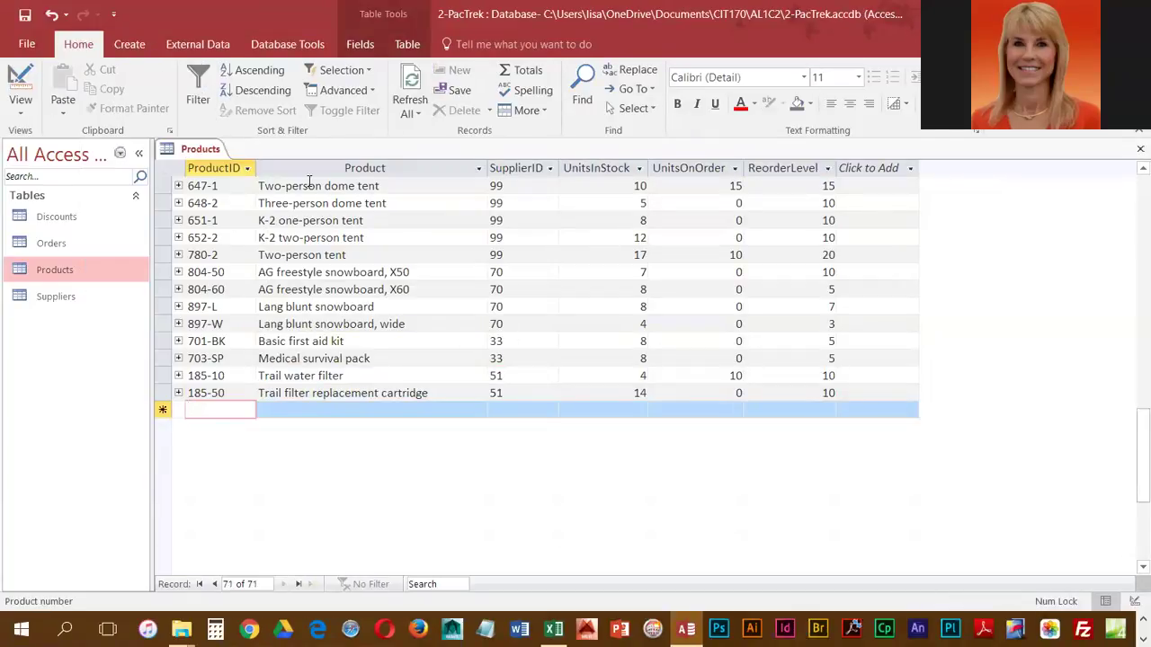
pyautogui.rightClick(209, 154)
pyautogui.click(219, 185)
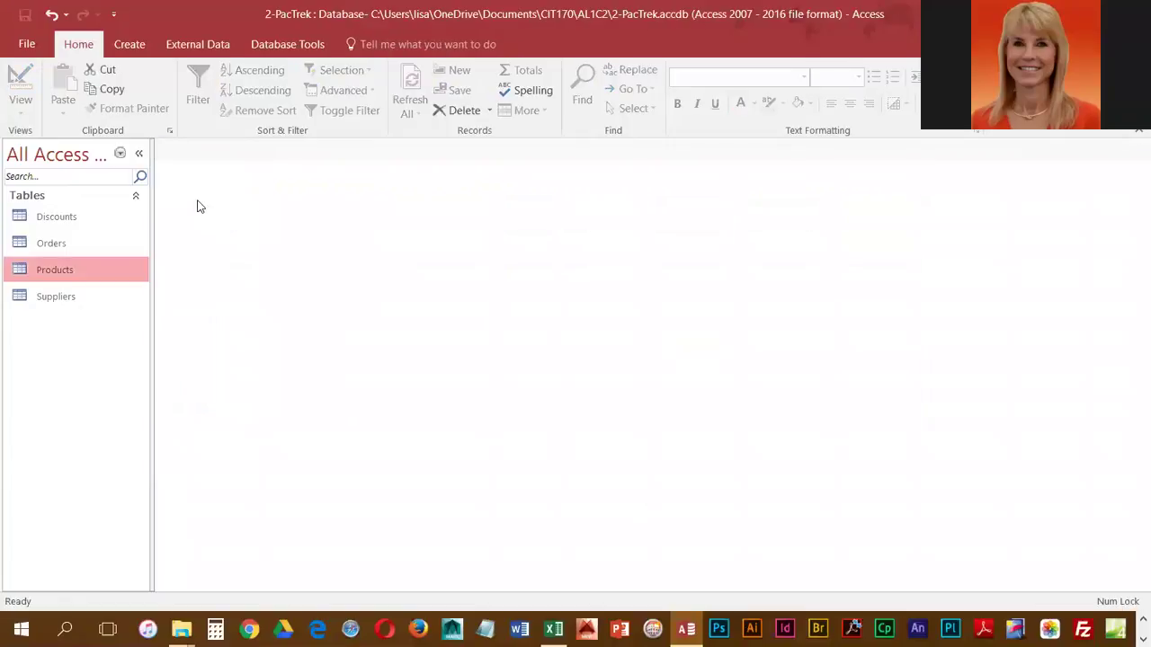
# - Open the Orders table and go to its new-record row
pyautogui.doubleClick(50, 243)
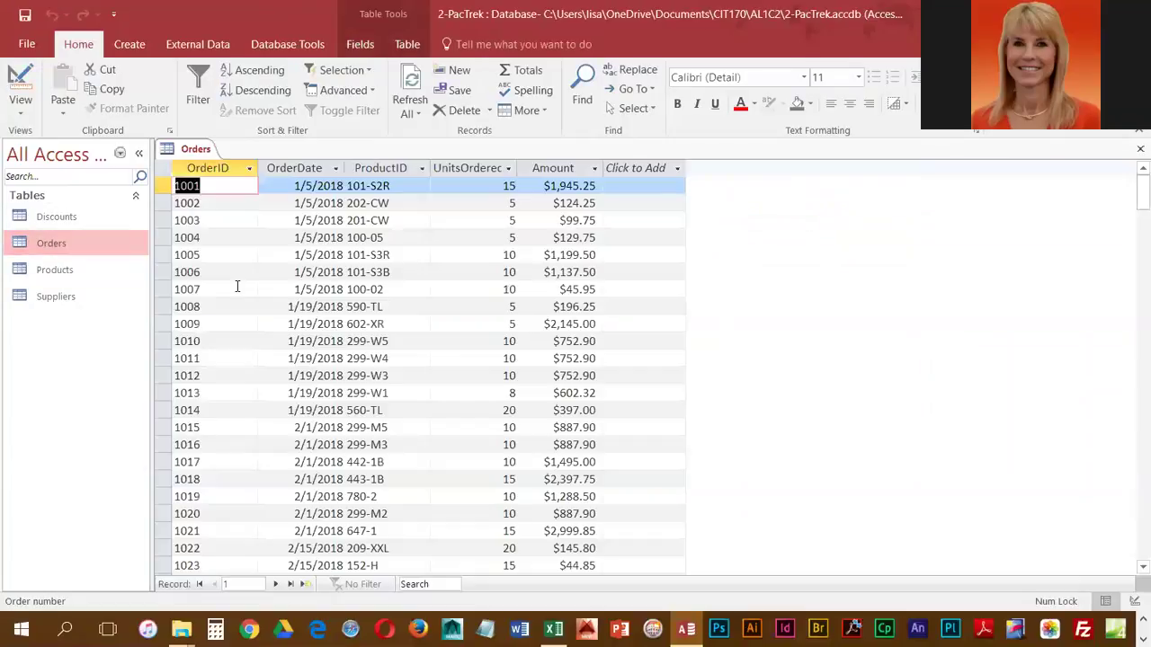
pyautogui.scroll(-5, 249, 321)
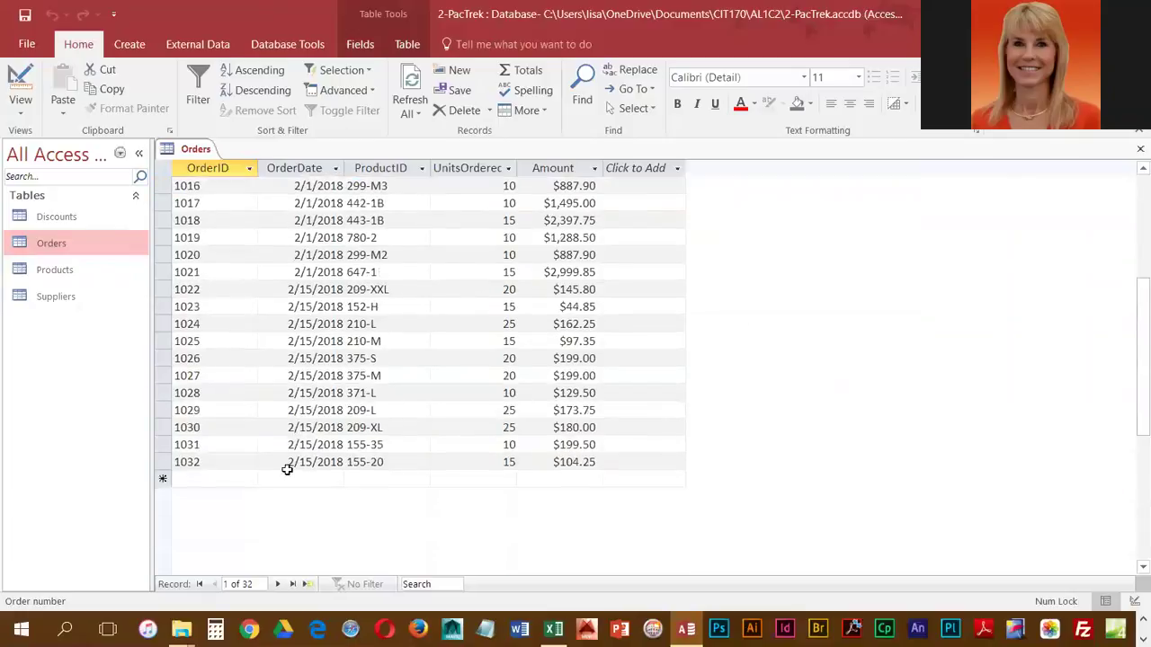
pyautogui.scroll(-1, 287, 469)
pyautogui.click(200, 428)
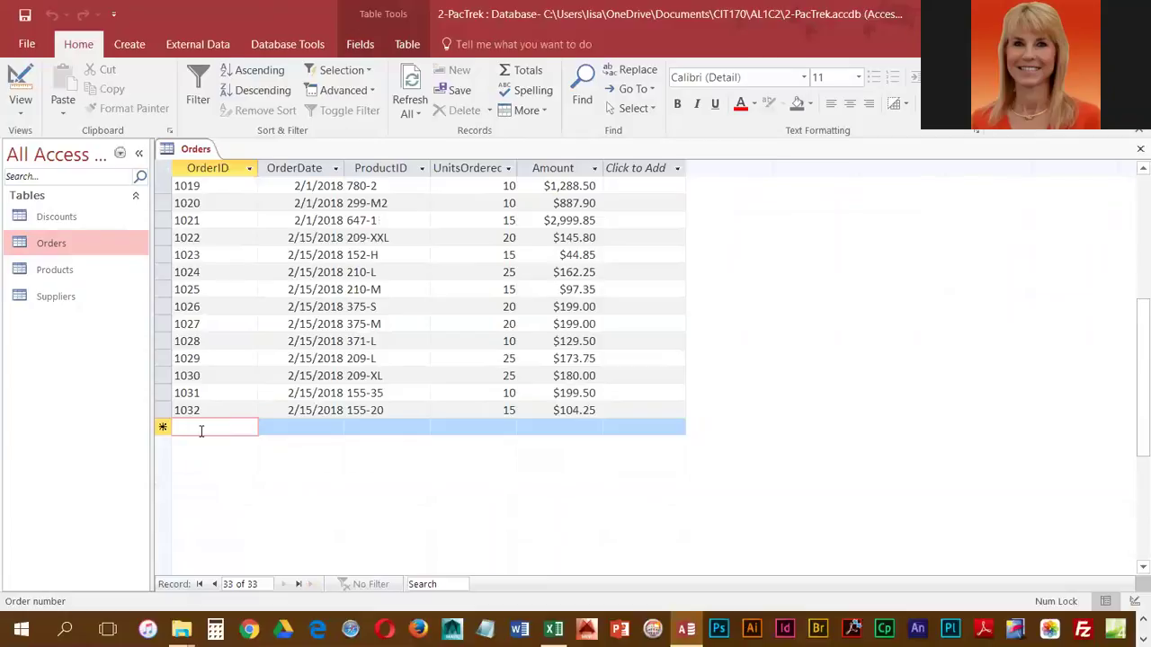
# - Enter order 1033: 2/15/2018, product 185-10, 10 units, amount 310.90
pyautogui.write('1033')
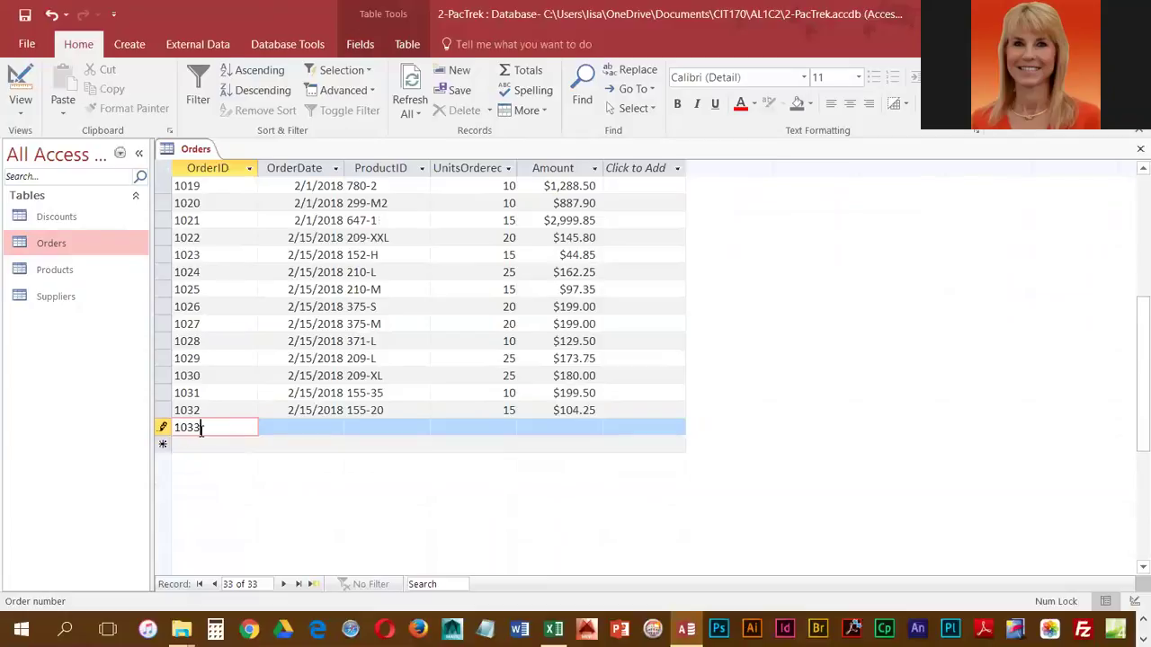
pyautogui.press('Tab')
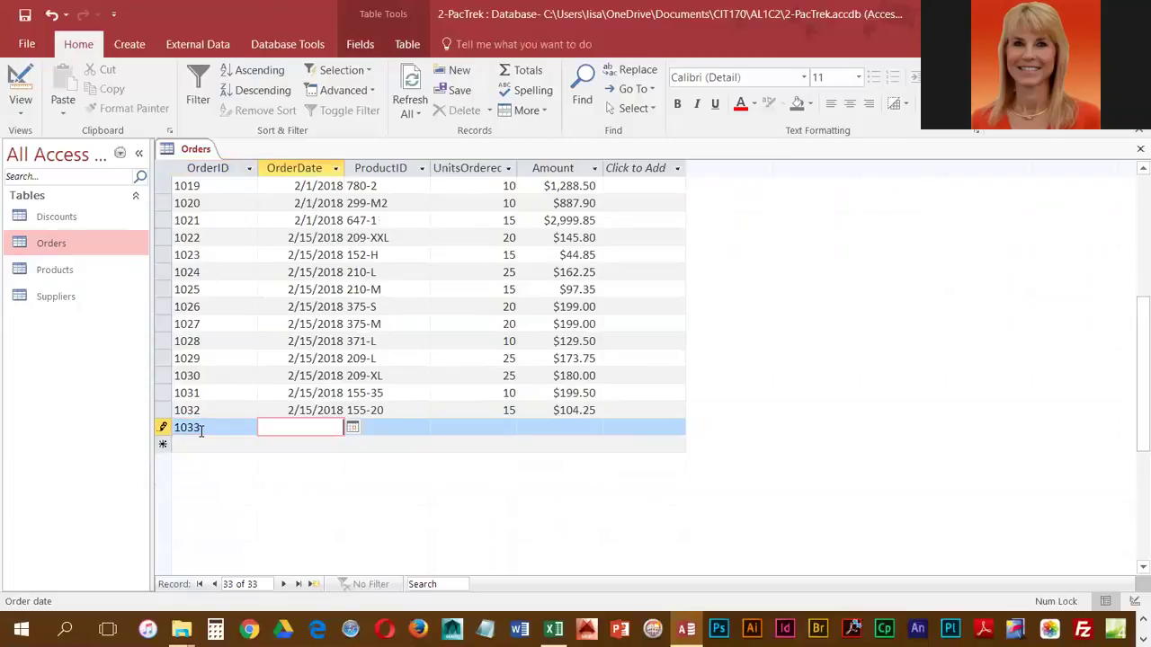
pyautogui.write('2/15/2018')
pyautogui.press('Tab')
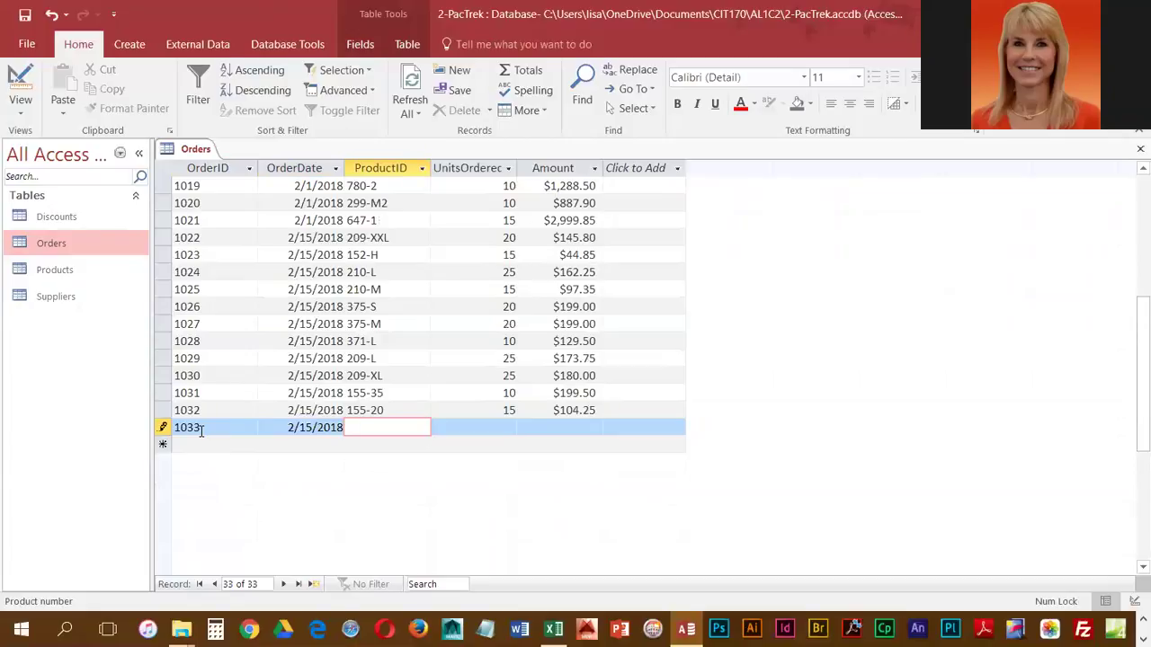
pyautogui.write('185-10')
pyautogui.press('Tab')
pyautogui.write('10')
pyautogui.press('Tab')
pyautogui.write('310.')
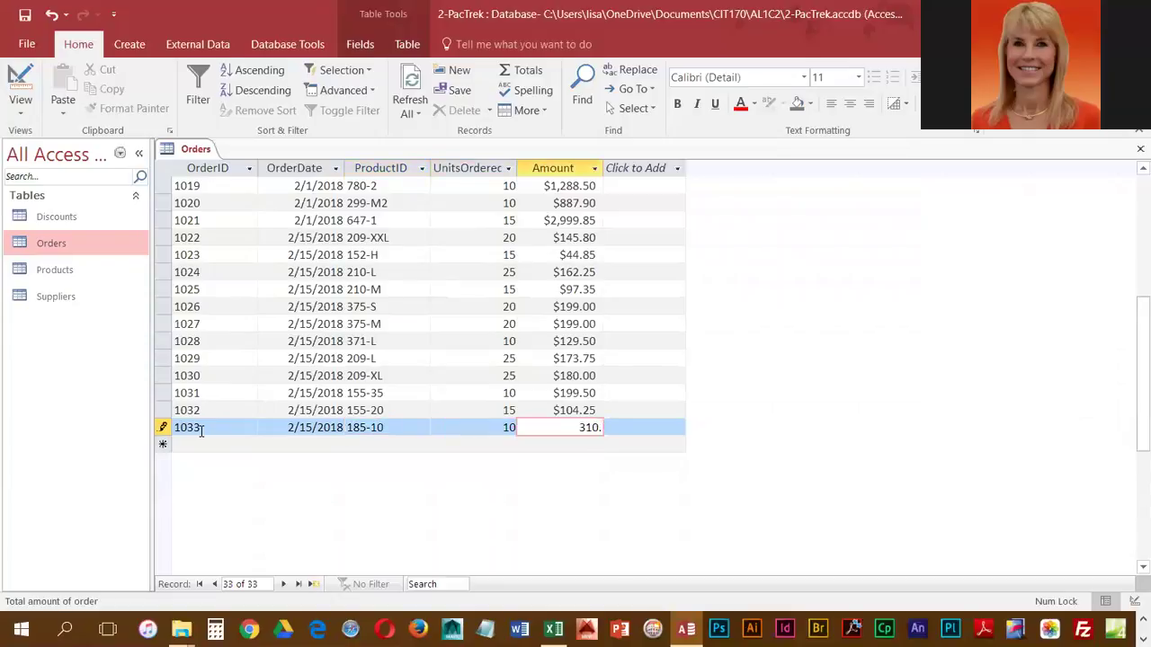
pyautogui.write('90')
pyautogui.press('Tab')
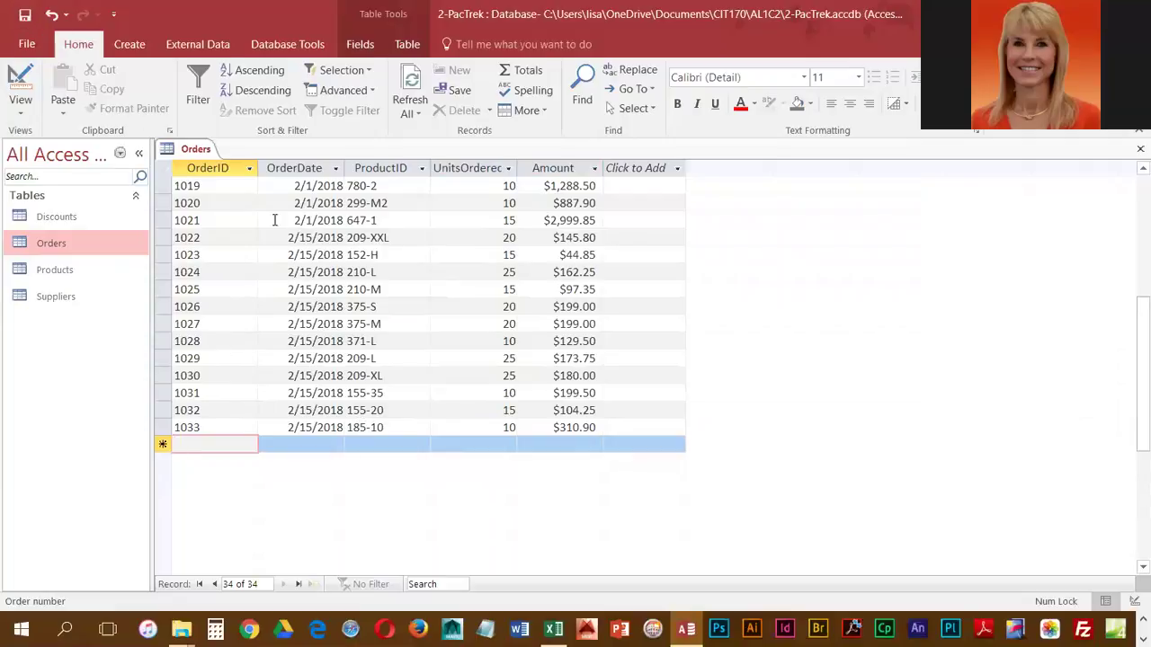
pyautogui.rightClick(203, 159)
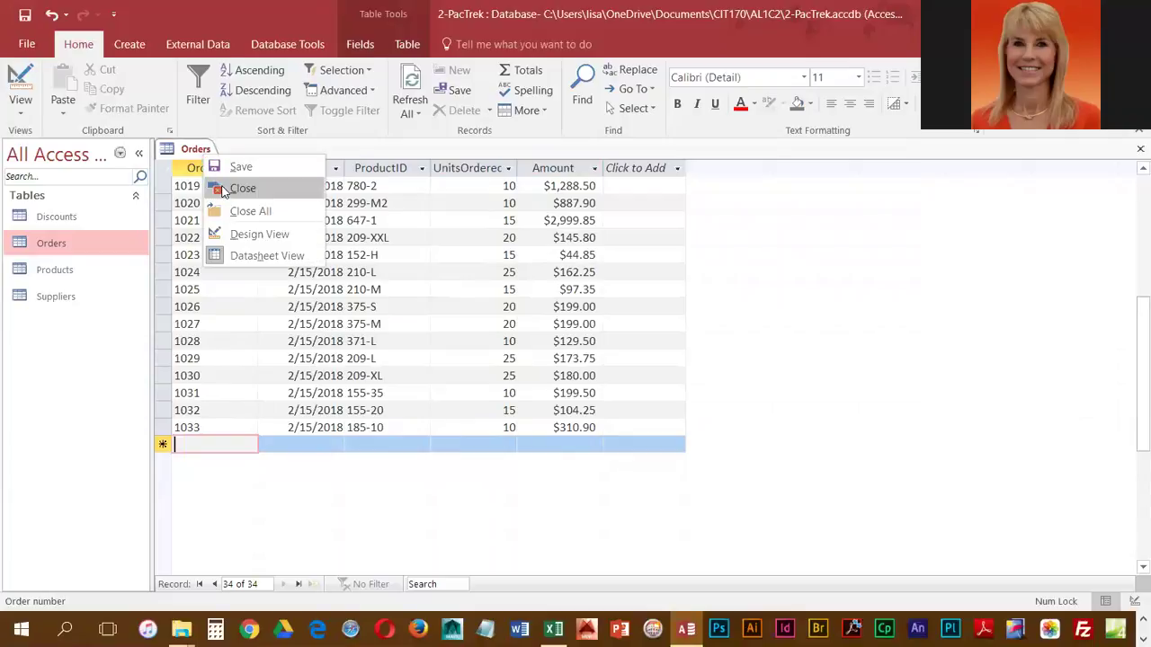